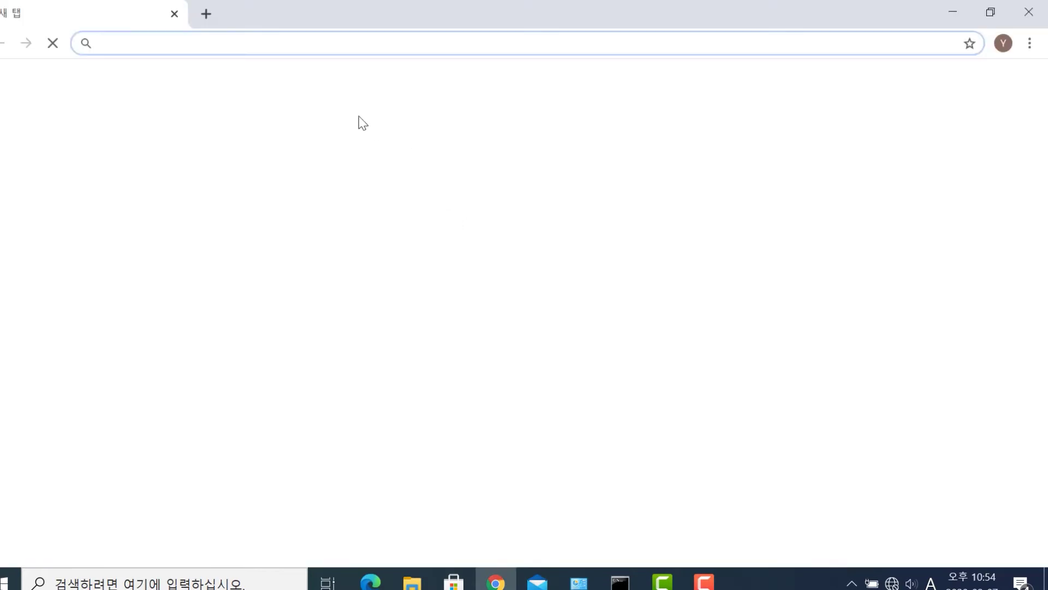
- Load the switch's login page at 192.168.0.1 in Chrome
{"action": "type", "text": "192"}
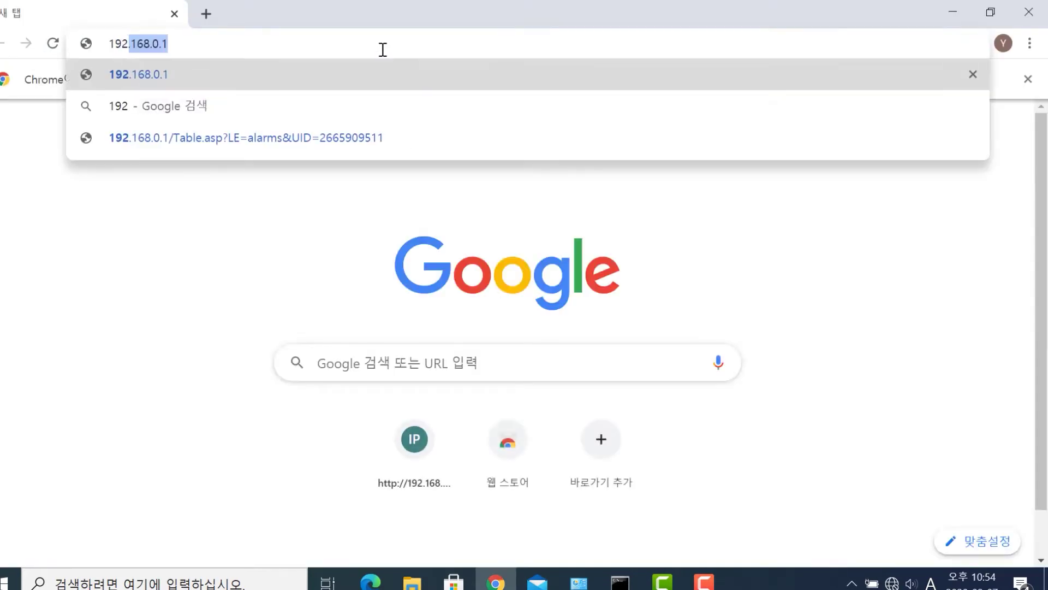
{"action": "type", "text": ".168.0.1"}
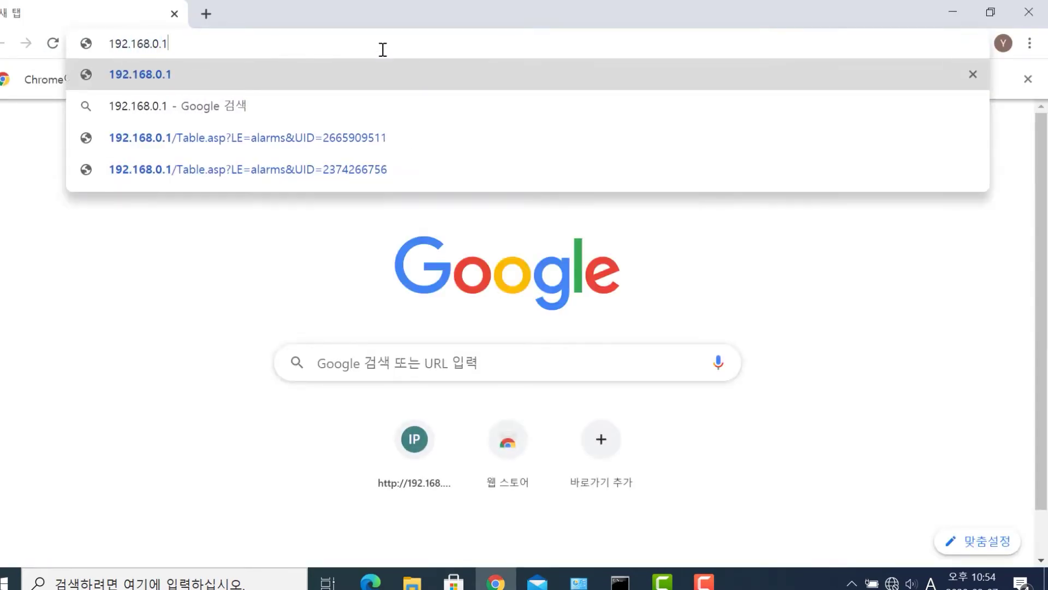
{"action": "key", "text": "Return"}
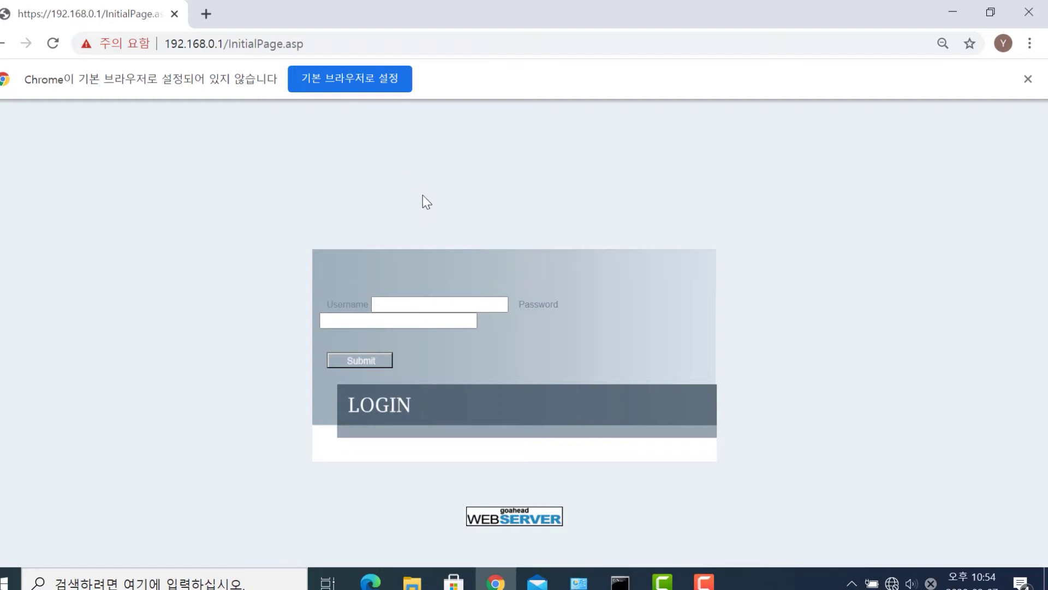
- Log in to the RST2228 switch as admin with the account password
{"action": "left_click", "coordinate": [444, 301]}
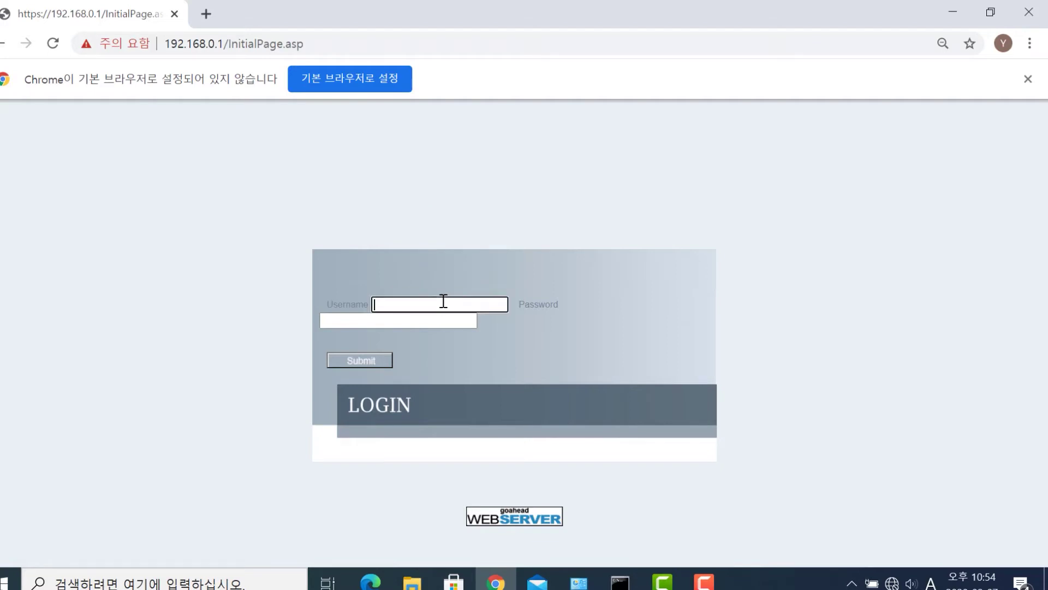
{"action": "type", "text": "admin"}
{"action": "key", "text": "Tab"}
{"action": "type", "text": "admin"}
{"action": "key", "text": "Return"}
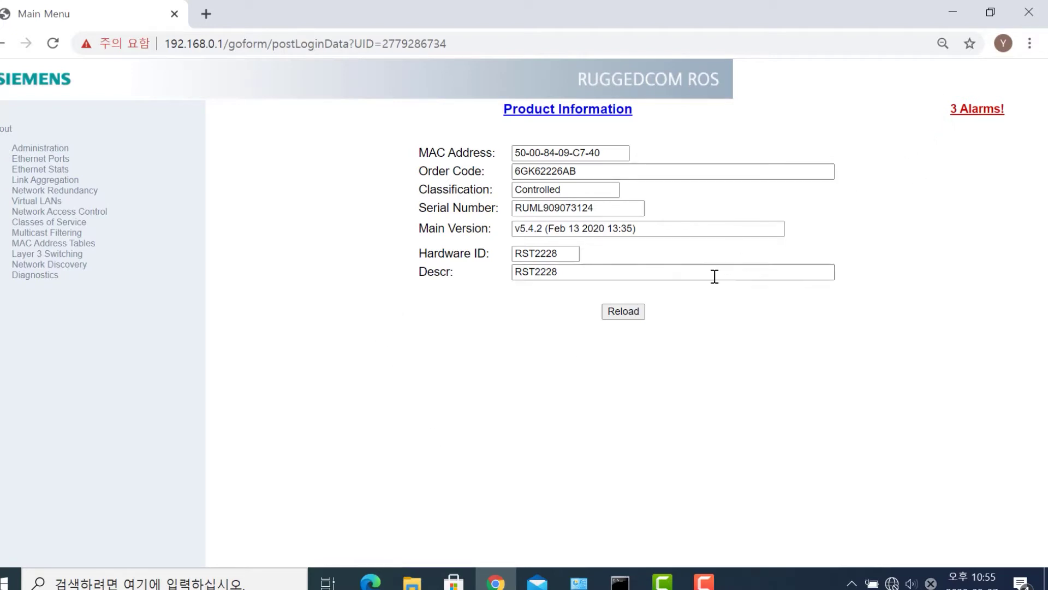
- Open the 3-alarm list in a new tab, dismiss the translate prompt, and expand Administration
{"action": "left_click", "coordinate": [972, 113]}
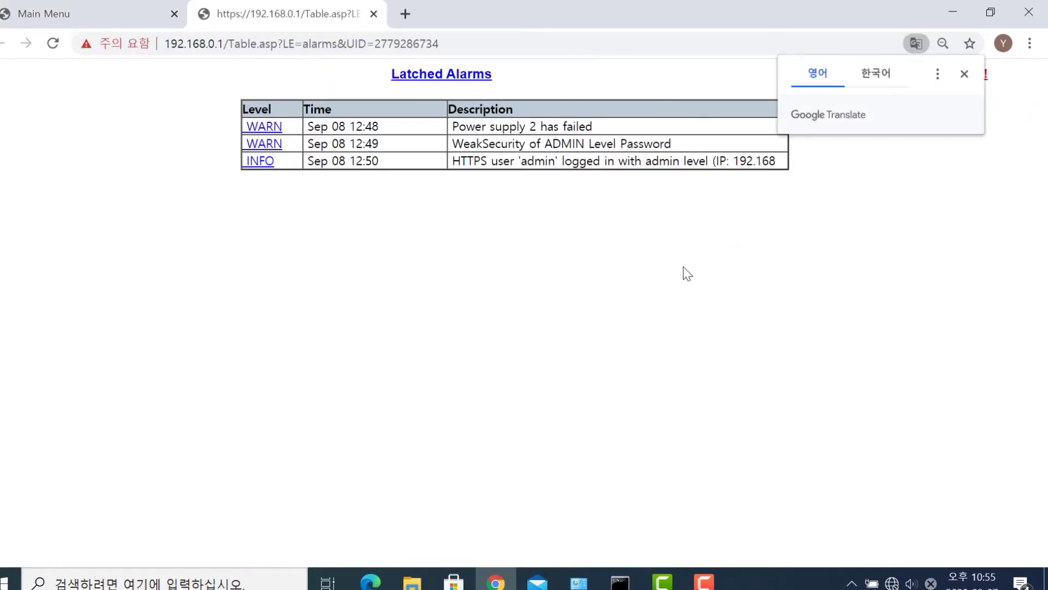
{"action": "left_click", "coordinate": [966, 74]}
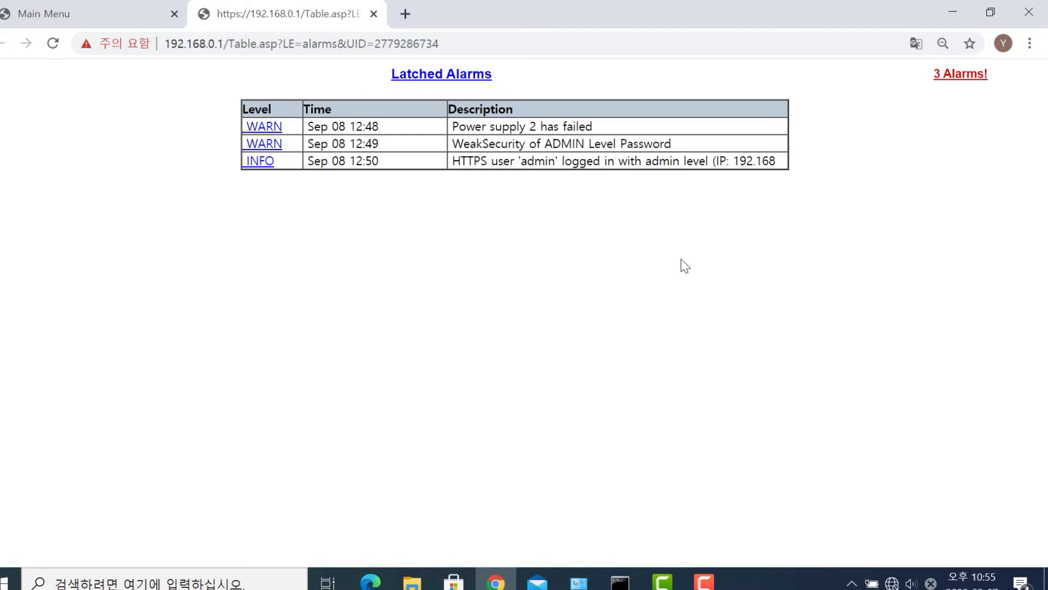
{"action": "left_click", "coordinate": [88, 17]}
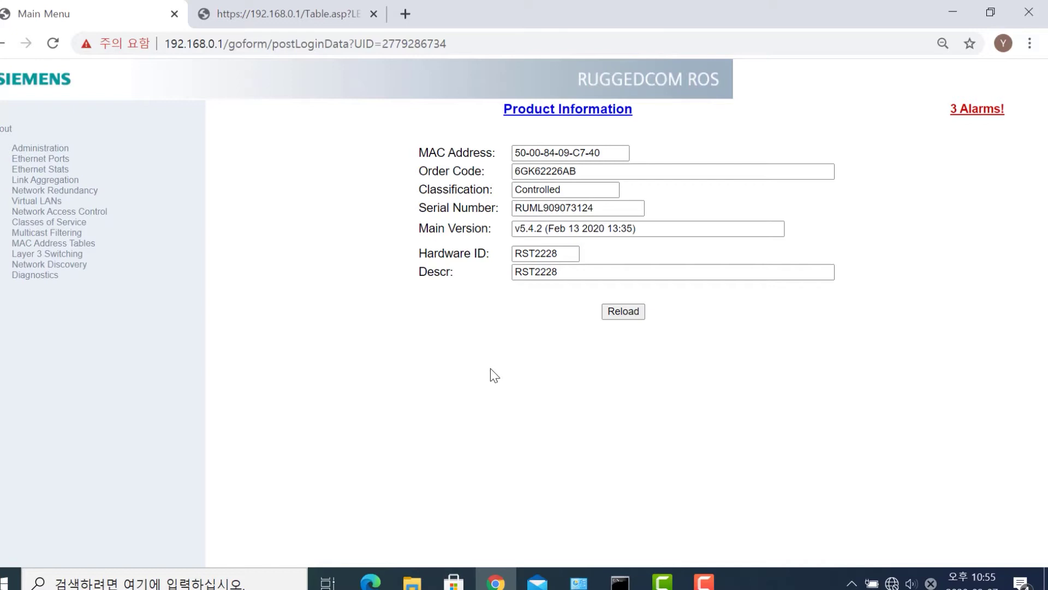
{"action": "left_click", "coordinate": [64, 151]}
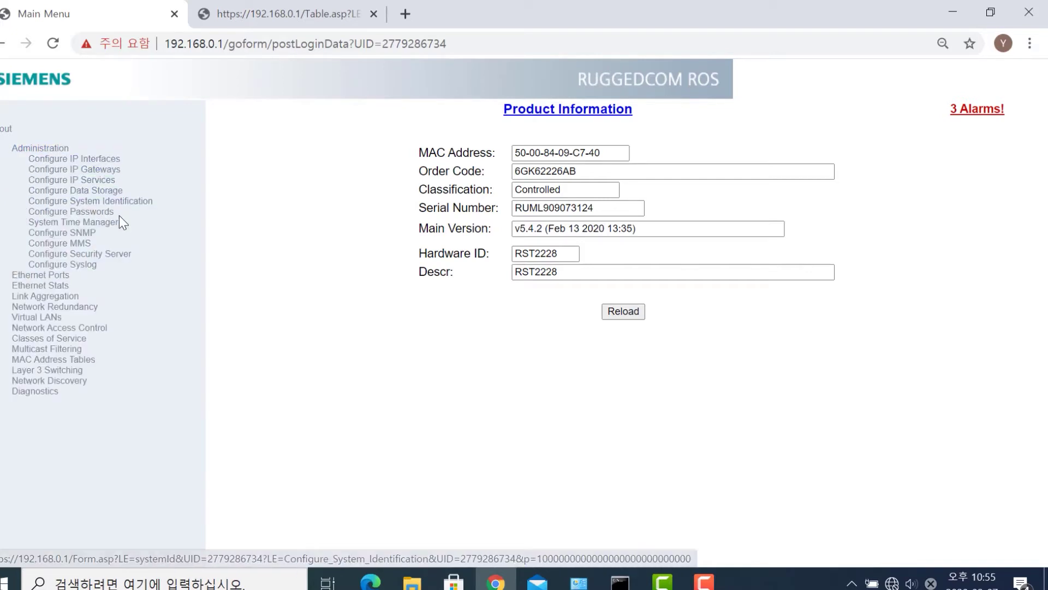
- On the Passwords page, set Password Minimum Length to 8 and apply
{"action": "left_click", "coordinate": [71, 211]}
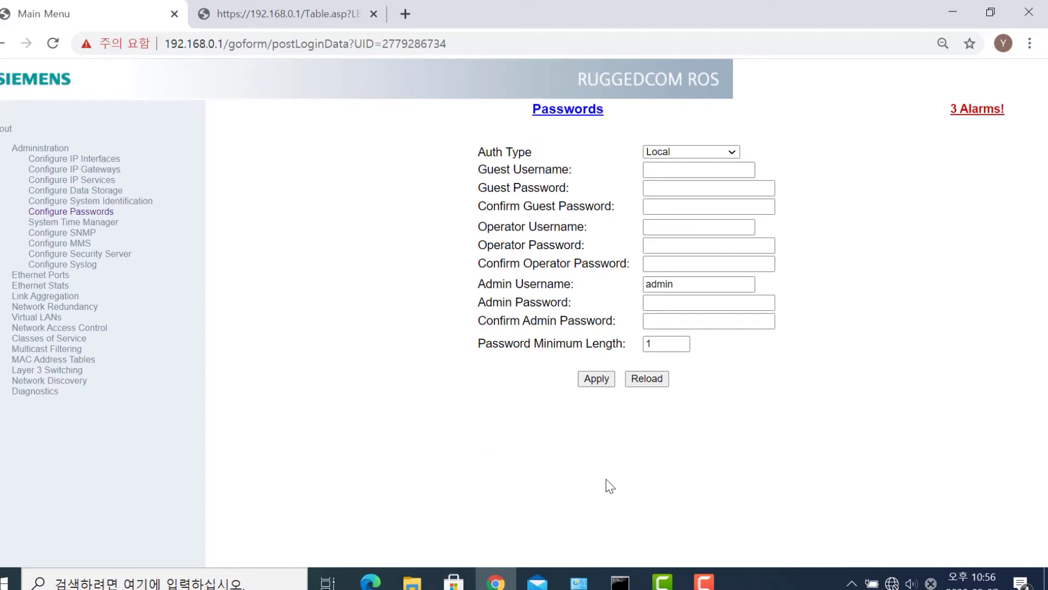
{"action": "left_click", "coordinate": [652, 345]}
{"action": "type", "text": "8"}
{"action": "left_click", "coordinate": [590, 382]}
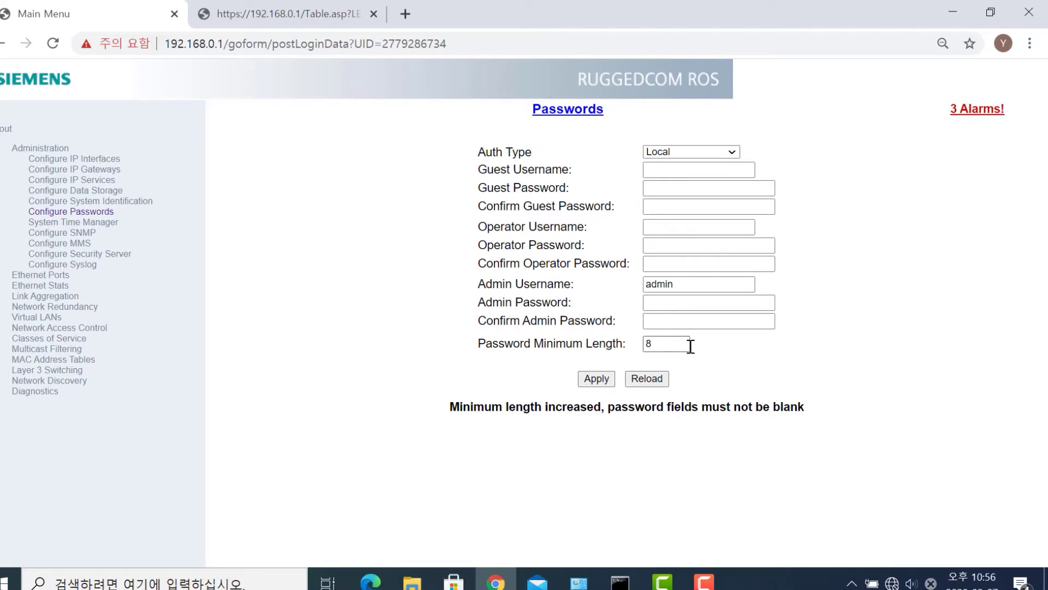
- Enter and confirm a new 10-character admin password and apply it
{"action": "left_click", "coordinate": [682, 303]}
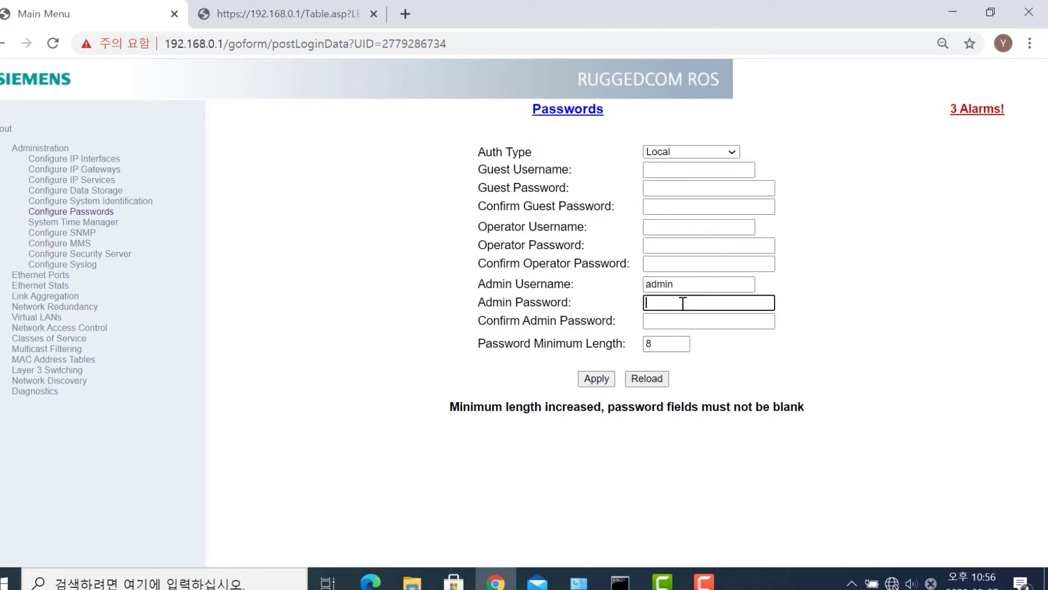
{"action": "type", "text": "••••••••••"}
{"action": "key", "text": "Tab"}
{"action": "type", "text": "•••••"}
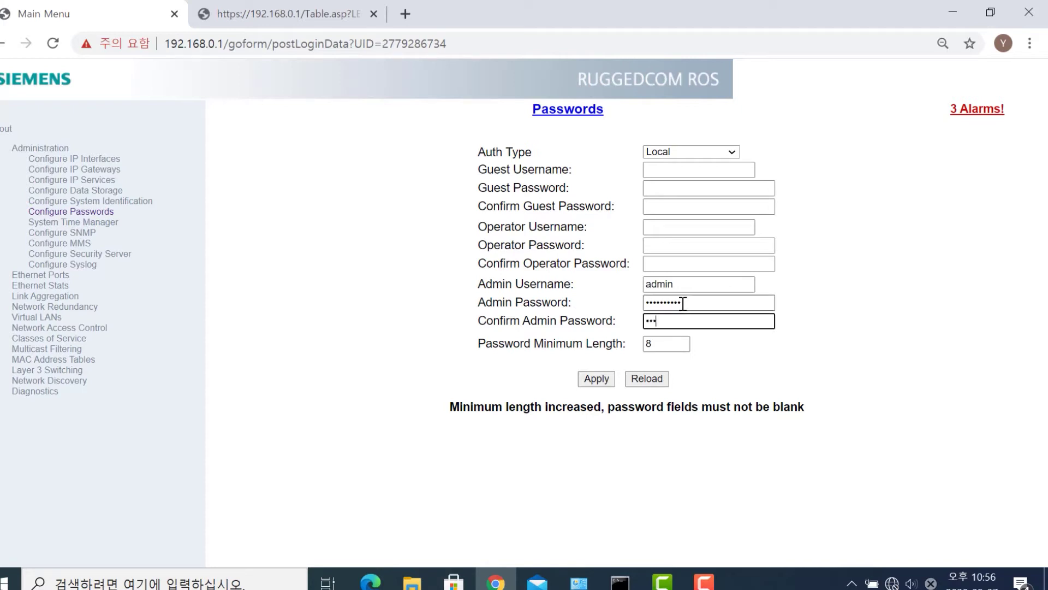
{"action": "type", "text": "•••••"}
{"action": "left_click", "coordinate": [605, 380]}
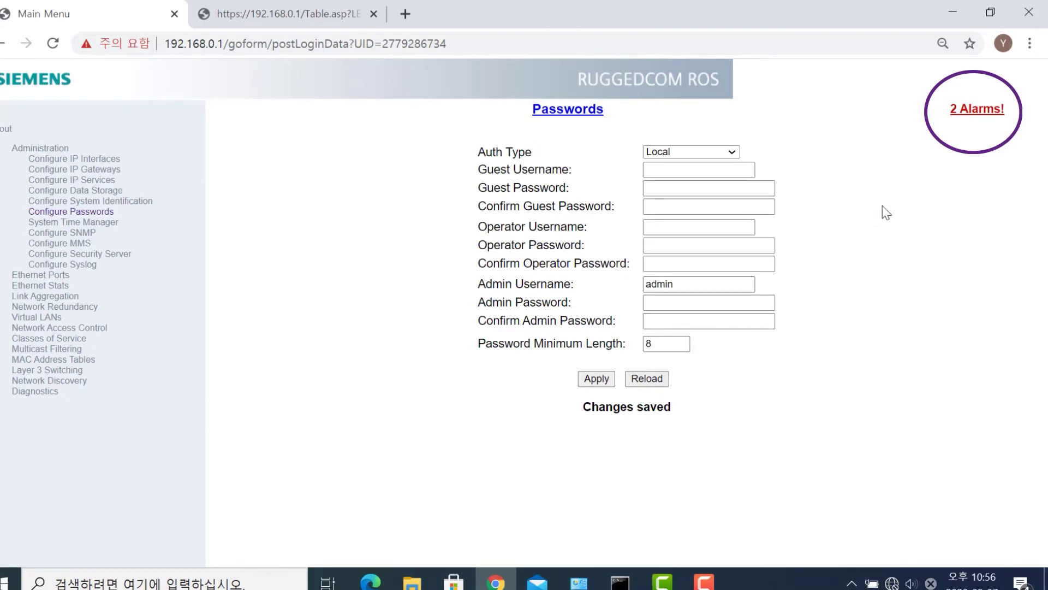
- Confirm the weak-password alarm is gone from the 2-alarm list, then minimise Chrome
{"action": "left_click", "coordinate": [960, 112]}
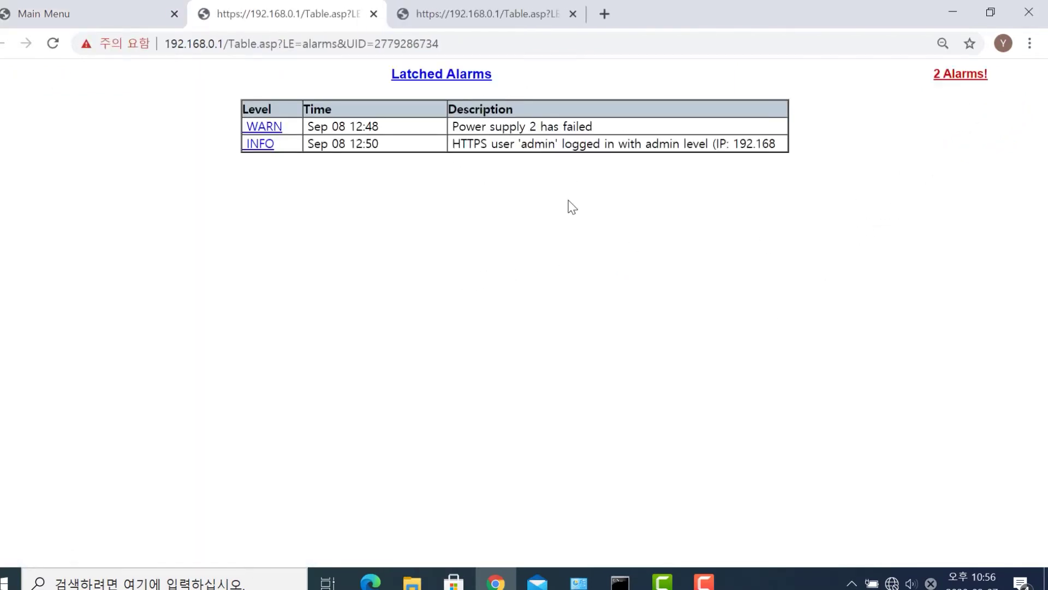
{"action": "left_click", "coordinate": [95, 20]}
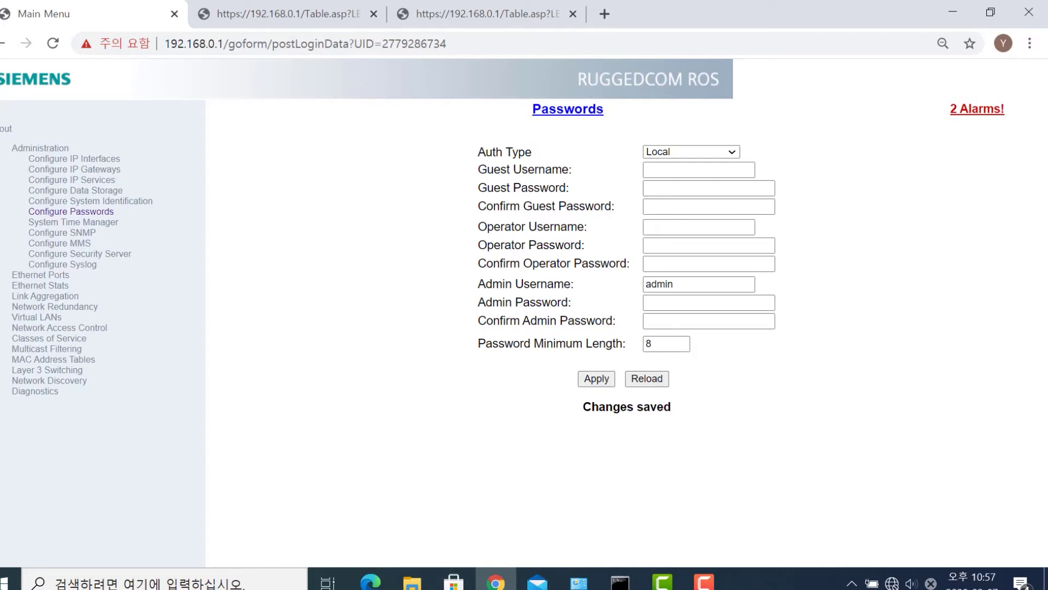
{"action": "left_click", "coordinate": [950, 12]}
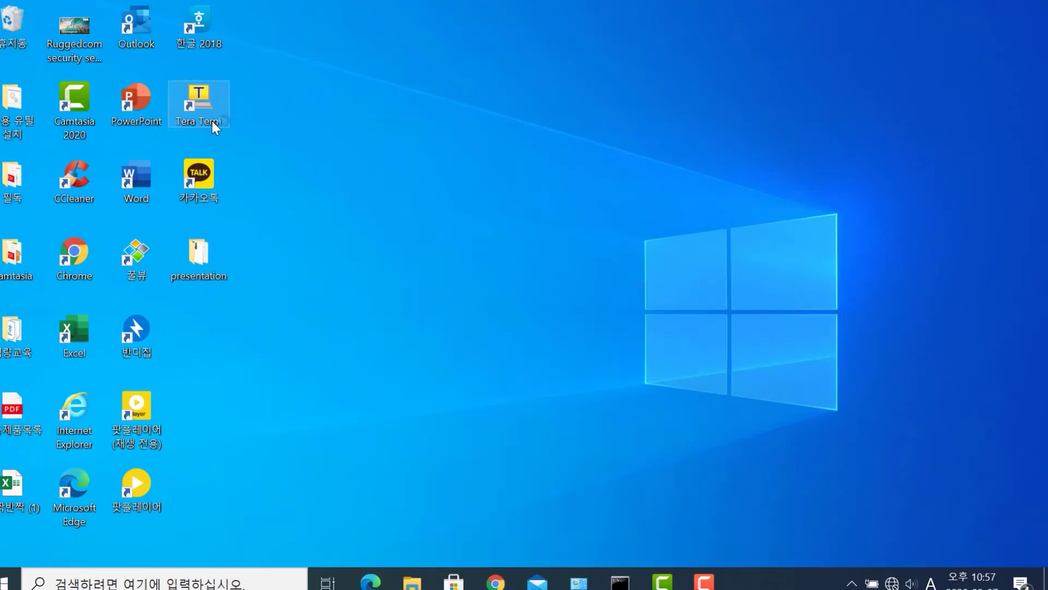
- Start a Tera Term Telnet connection to 192.168.0.1, then close Tera Term
{"action": "left_click", "coordinate": [232, 203]}
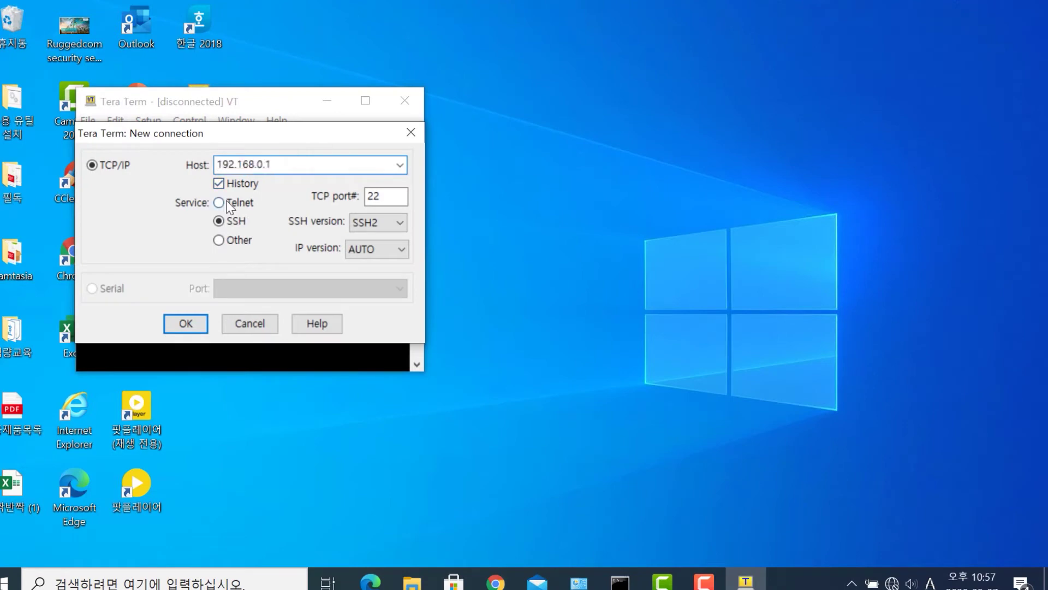
{"action": "left_click", "coordinate": [188, 329]}
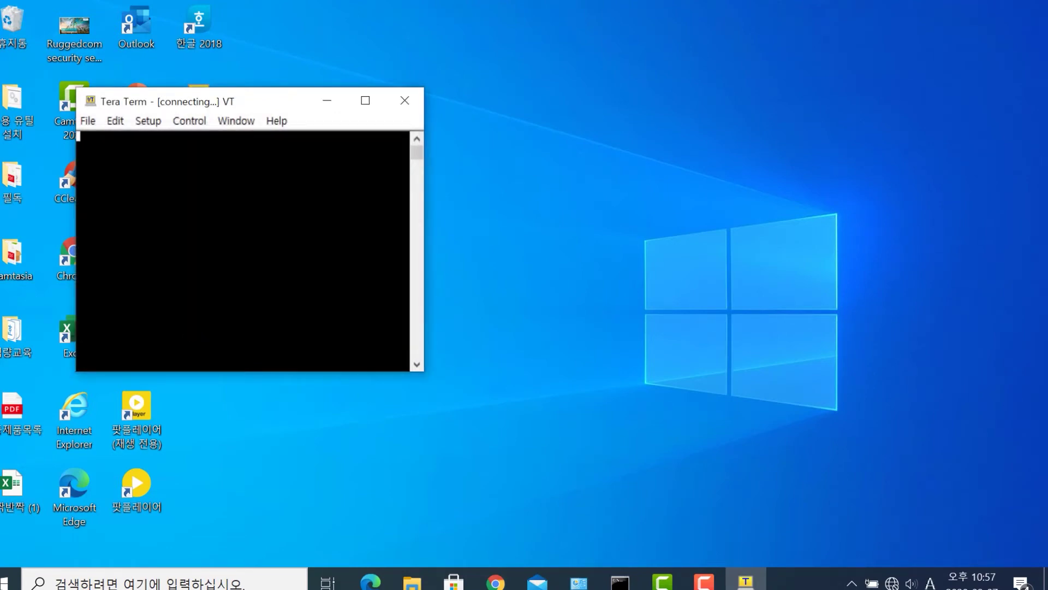
{"action": "left_click", "coordinate": [408, 101]}
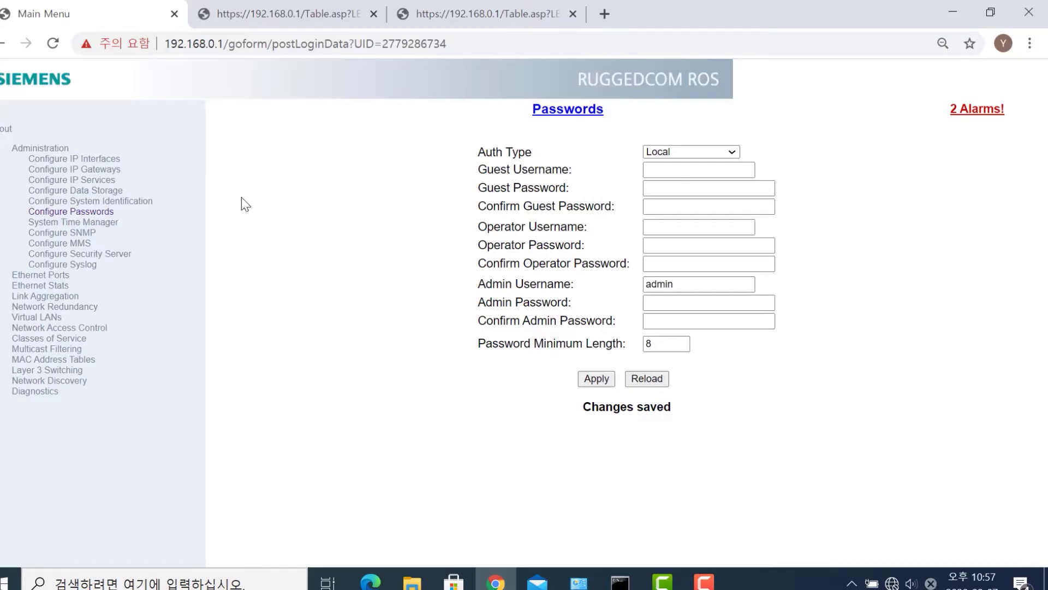
- Set Telnet Sessions Allowed to 1 on the IP Services page and apply
{"action": "left_click", "coordinate": [111, 184]}
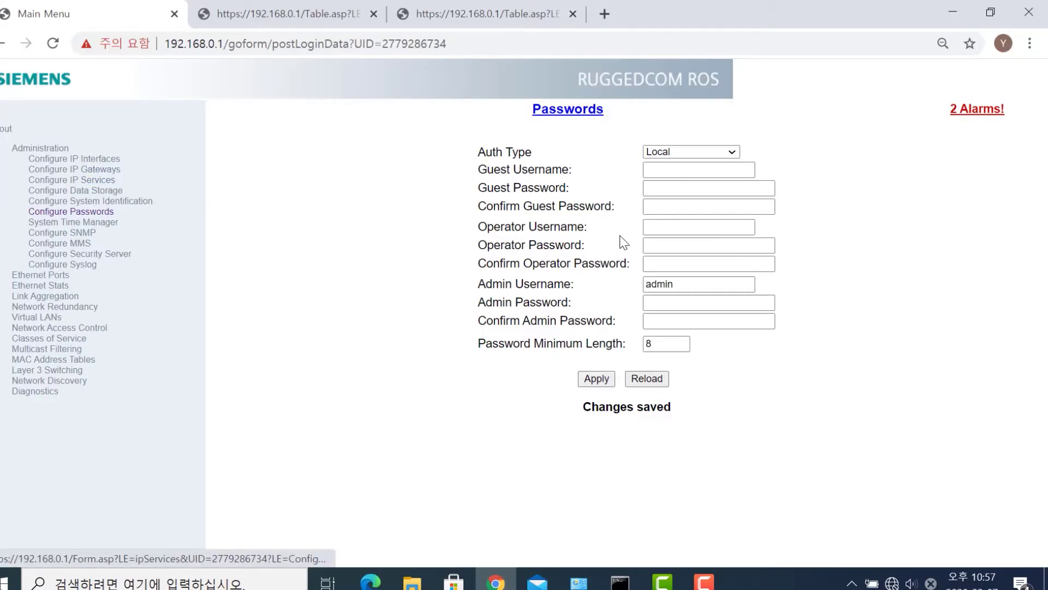
{"action": "double_click", "coordinate": [672, 171]}
{"action": "type", "text": "1"}
{"action": "left_click", "coordinate": [607, 387]}
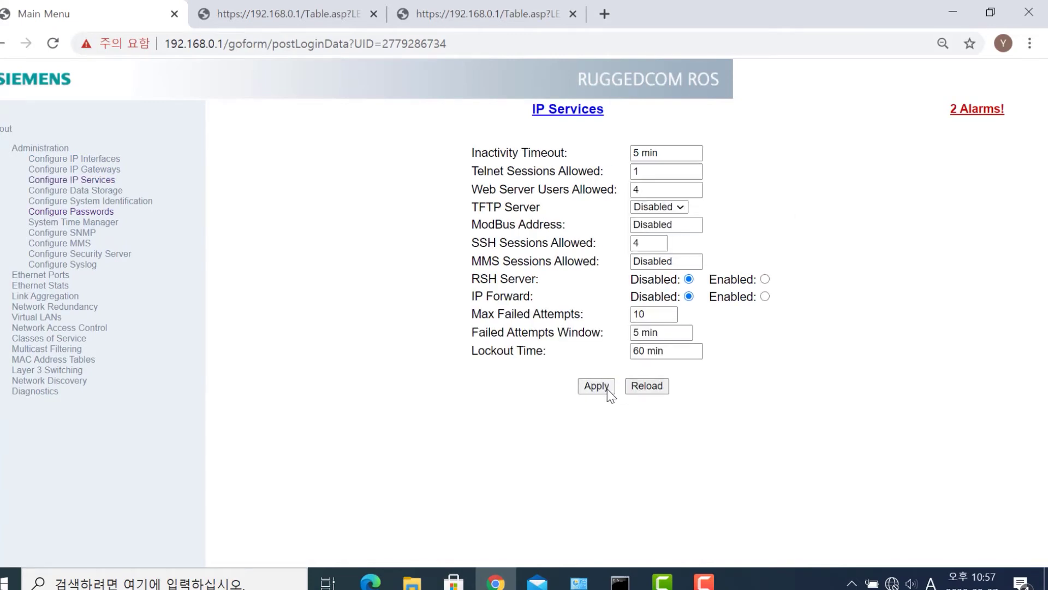
- Return to the IP Services page, then show the Windows desktop
{"action": "key", "text": "alt+Tab"}
{"action": "left_click", "coordinate": [495, 581]}
{"action": "key", "text": "super+d"}
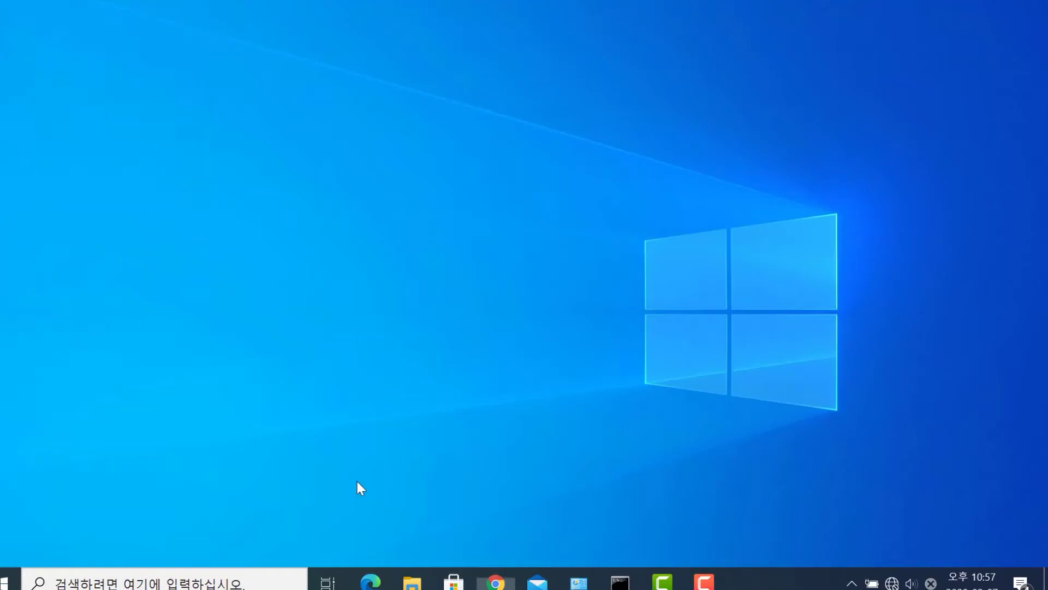
- Connect Tera Term over SSH to 192.168.0.1 and log in as admin
{"action": "double_click", "coordinate": [201, 112]}
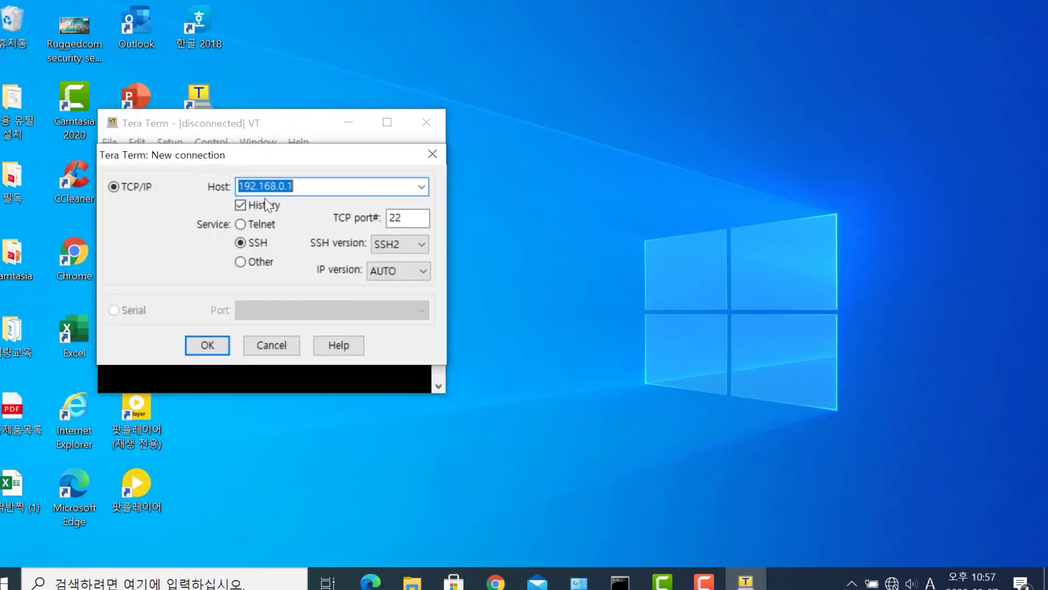
{"action": "key", "text": "Return"}
{"action": "type", "text": "a"}
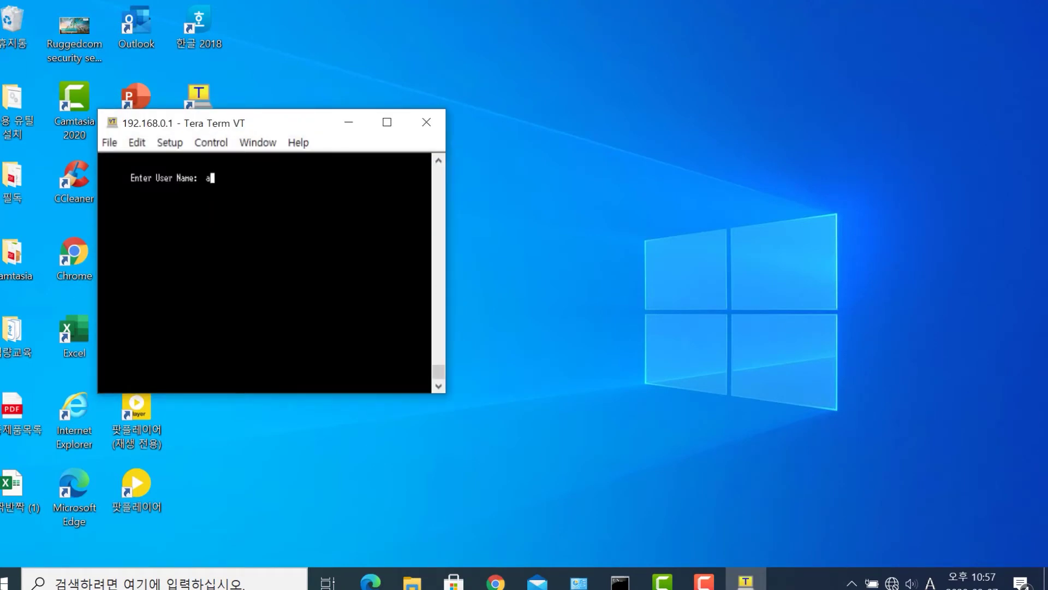
{"action": "type", "text": "dmin"}
{"action": "key", "text": "Return"}
{"action": "type", "text": "xx"}
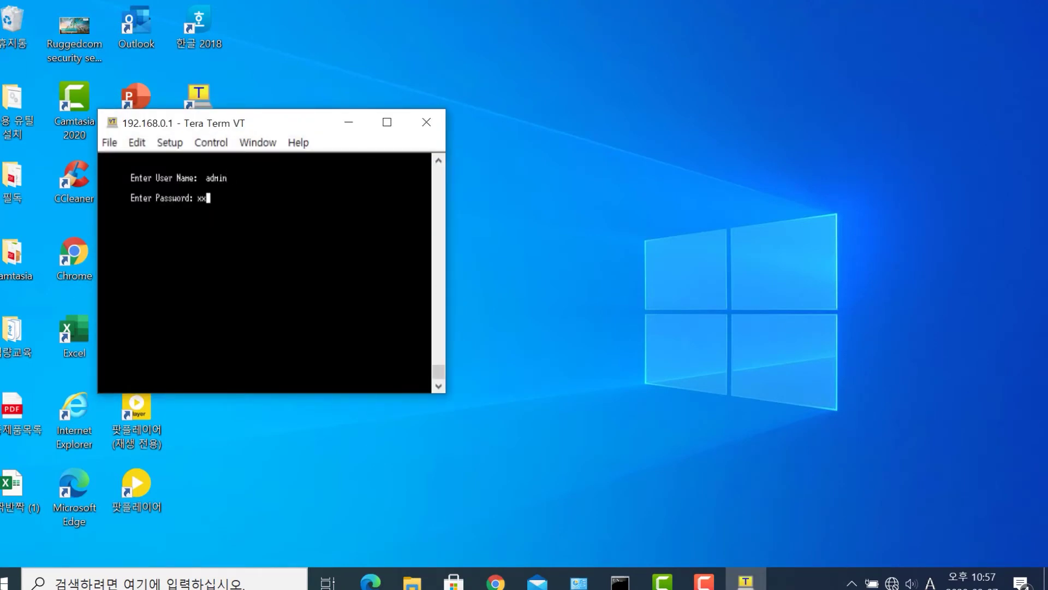
{"action": "type", "text": "xxxxxxxx"}
{"action": "key", "text": "Return"}
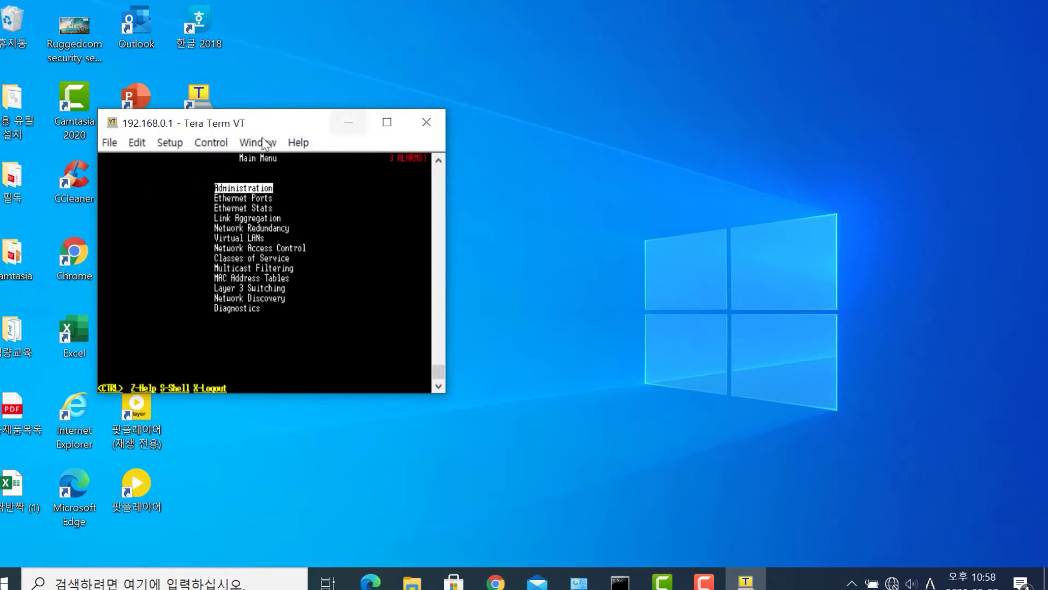
- Enlarge the Tera Term font to size 14
{"action": "left_click", "coordinate": [170, 143]}
{"action": "mouse_move", "coordinate": [193, 197]}
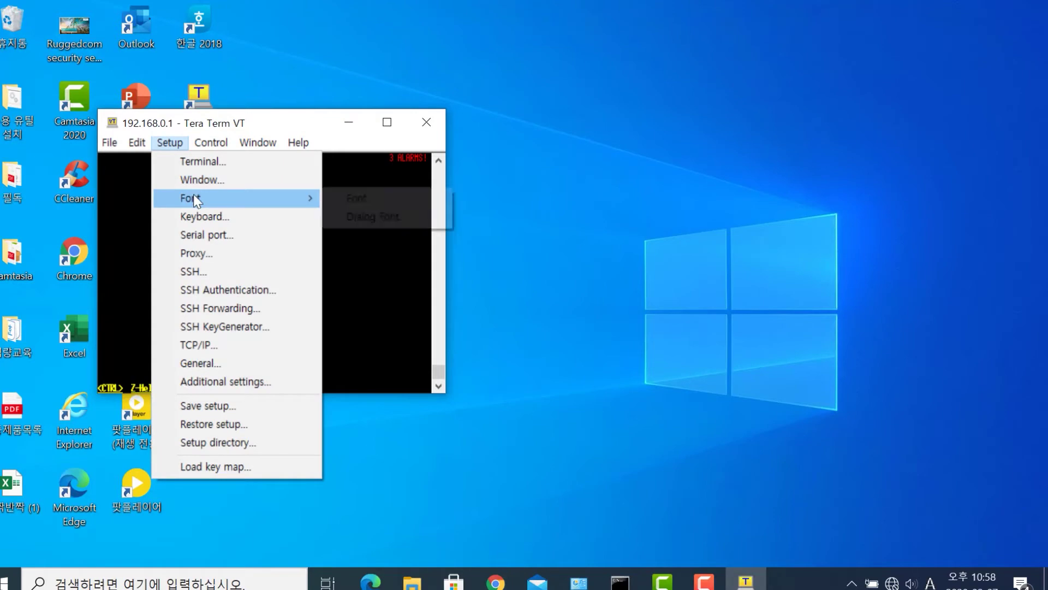
{"action": "left_click", "coordinate": [350, 197]}
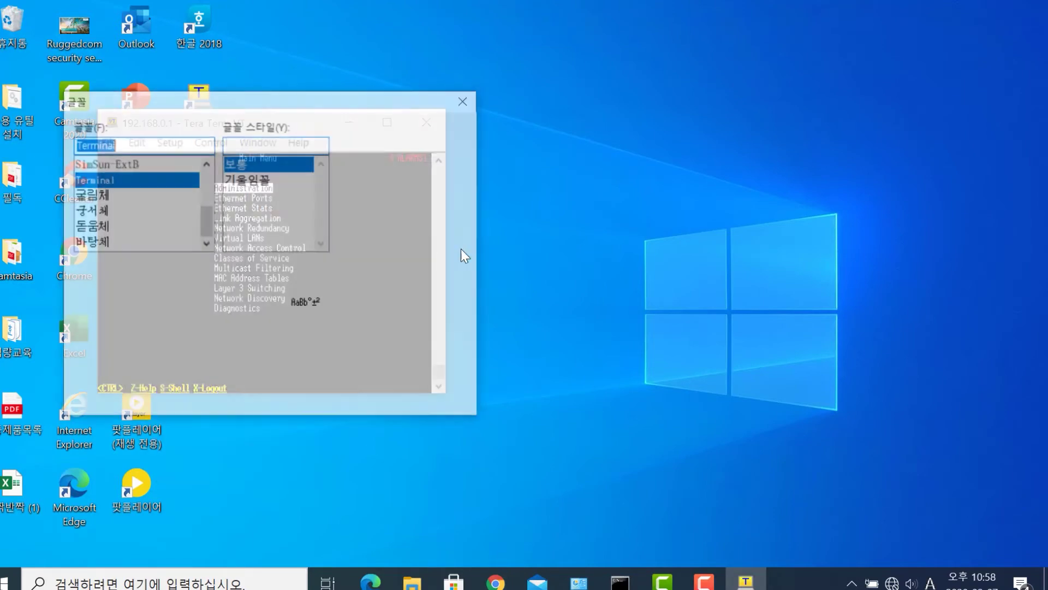
{"action": "left_click", "coordinate": [360, 214]}
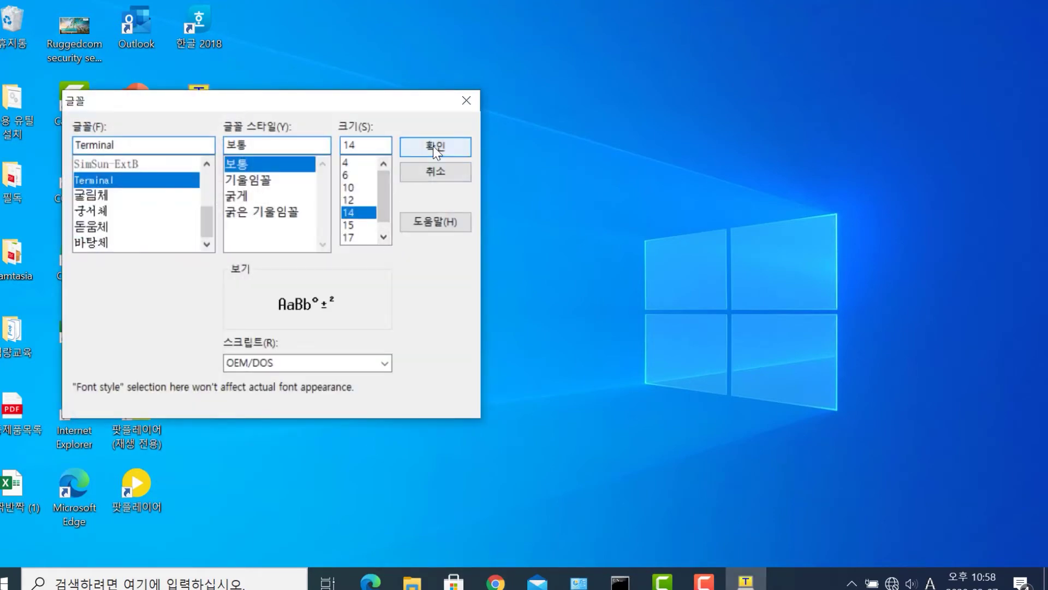
{"action": "left_click", "coordinate": [434, 145]}
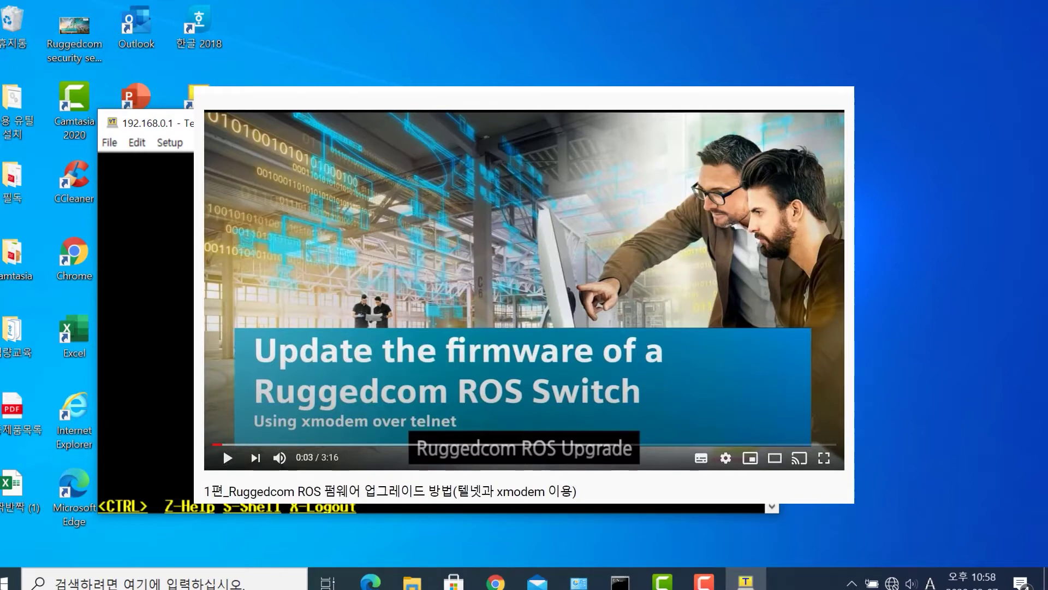
- At the switch shell, run 'xmodem send config.csv'
{"action": "key", "text": "ctrl+s"}
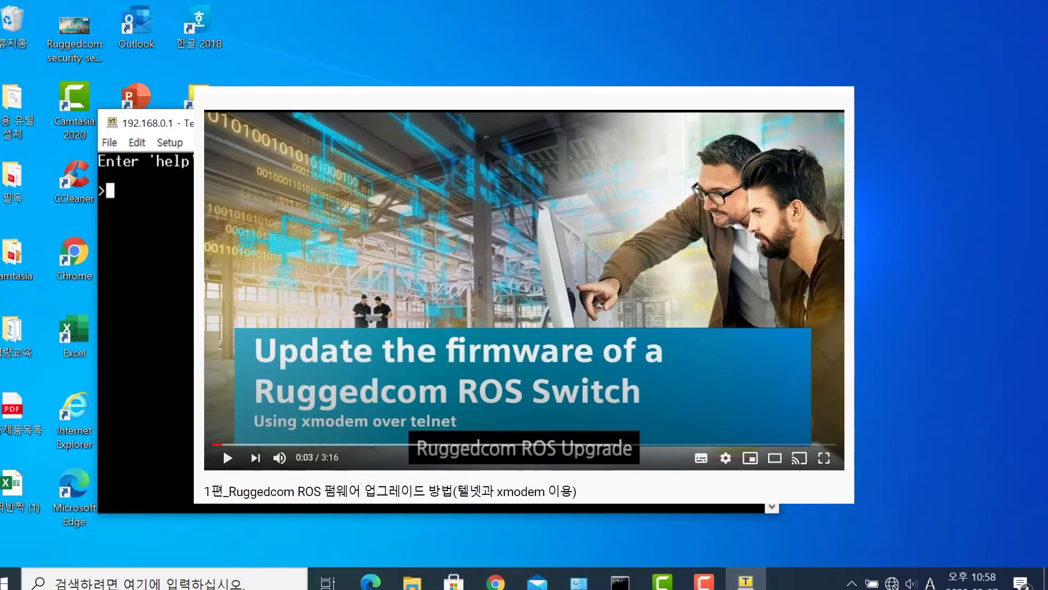
{"action": "type", "text": "xmo"}
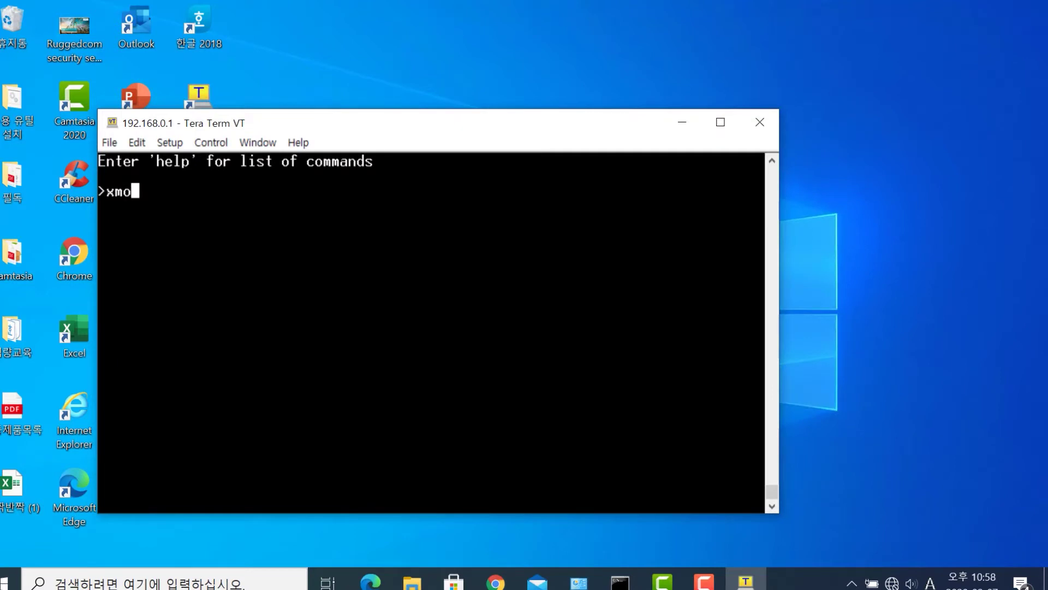
{"action": "type", "text": "dem send config.csv"}
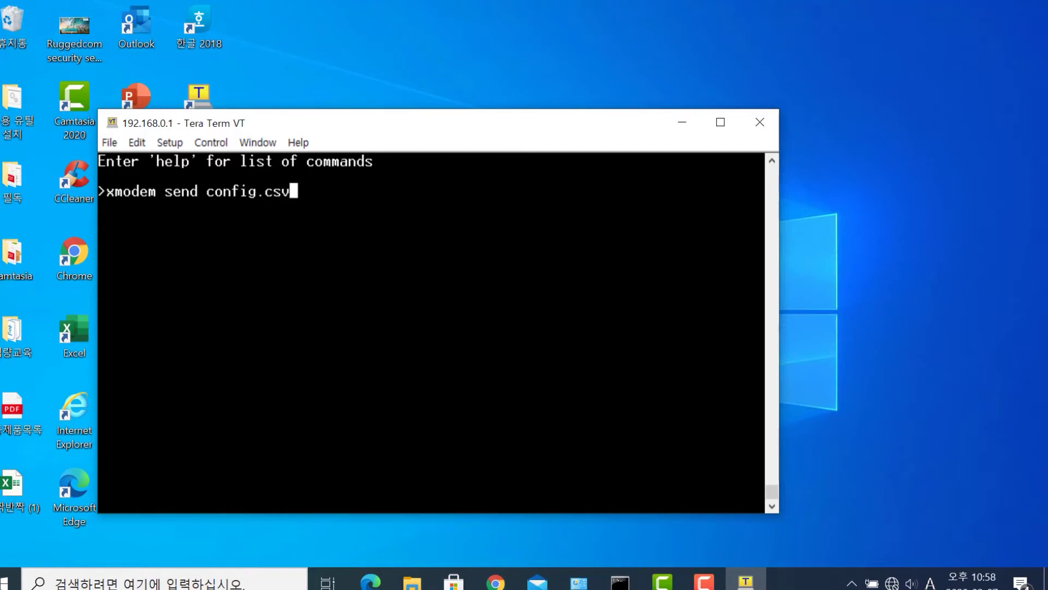
{"action": "key", "text": "Return"}
- Receive the file via XMODEM as config.csv, then show the desktop
{"action": "left_click", "coordinate": [116, 146]}
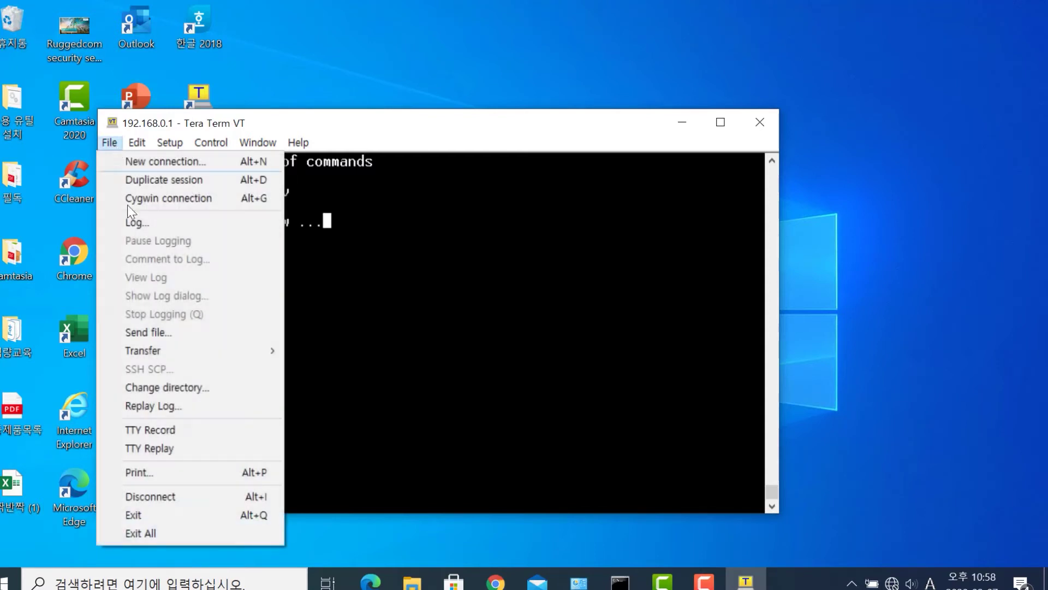
{"action": "mouse_move", "coordinate": [169, 355]}
{"action": "mouse_move", "coordinate": [335, 371]}
{"action": "left_click", "coordinate": [441, 370]}
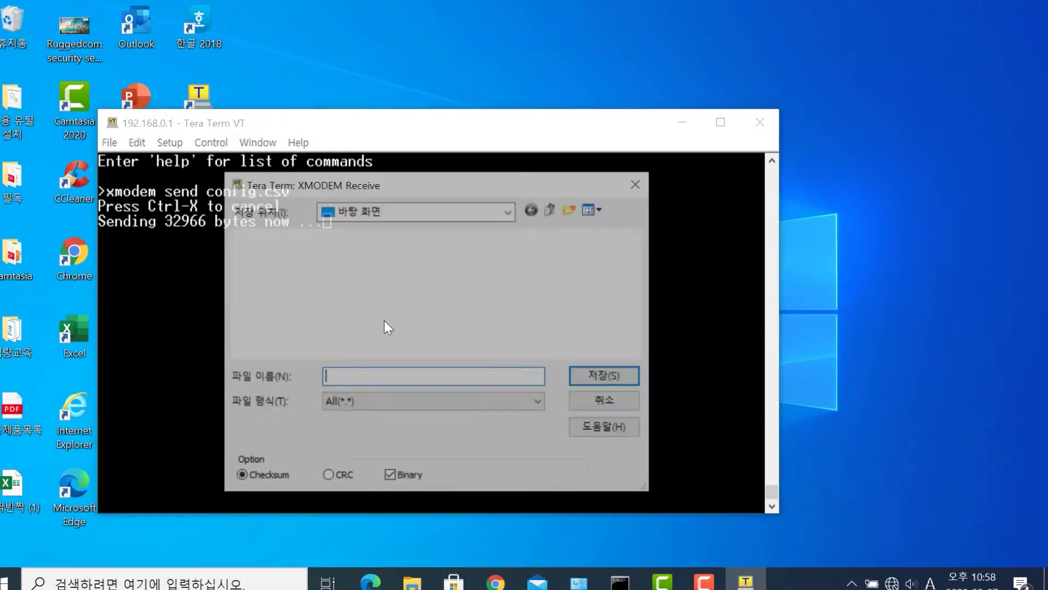
{"action": "type", "text": "config.csv"}
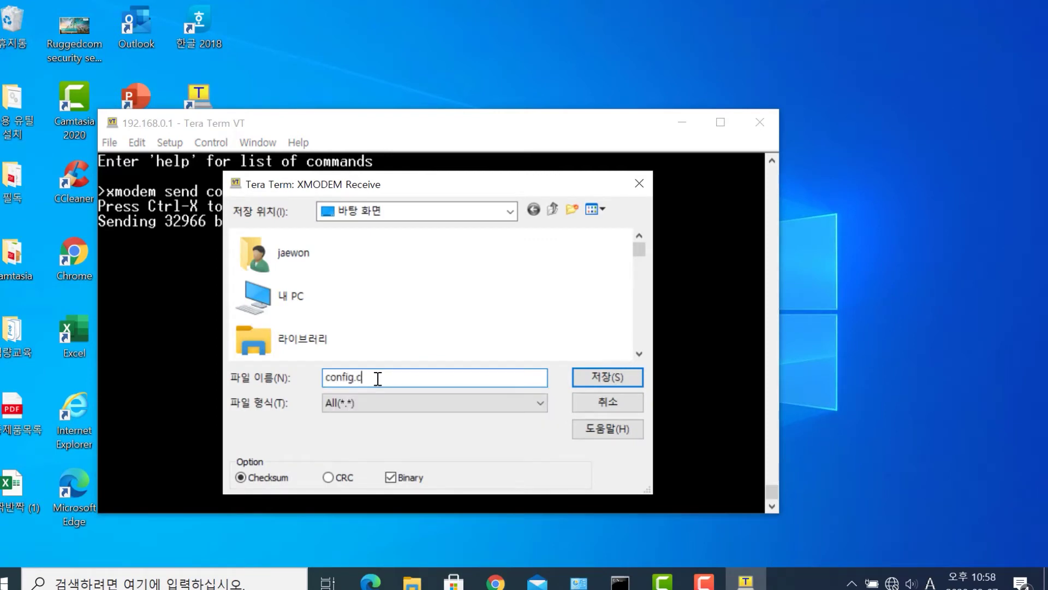
{"action": "left_click", "coordinate": [601, 381]}
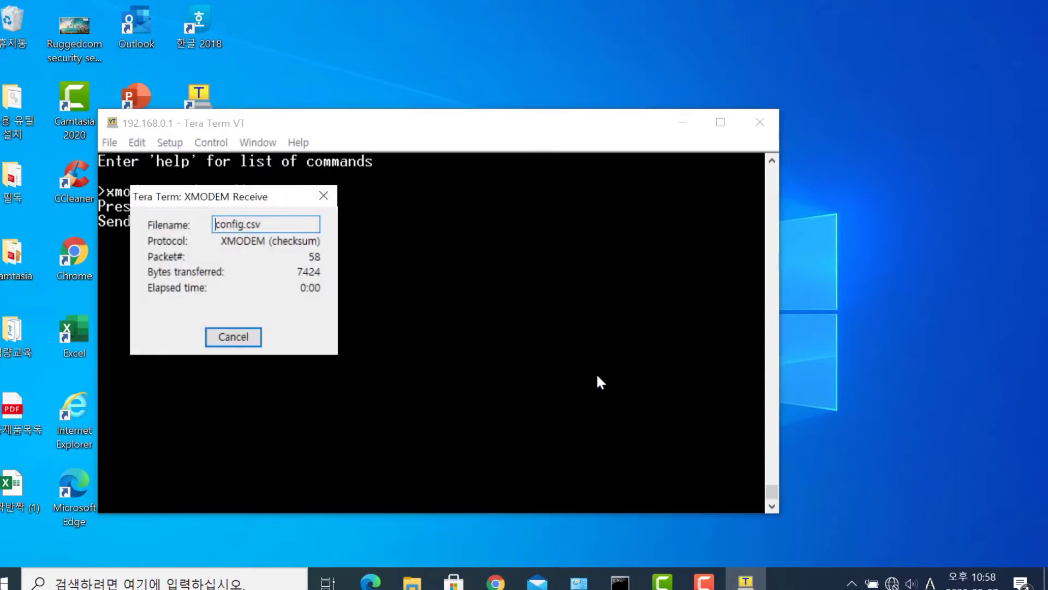
{"action": "key", "text": "super+d"}
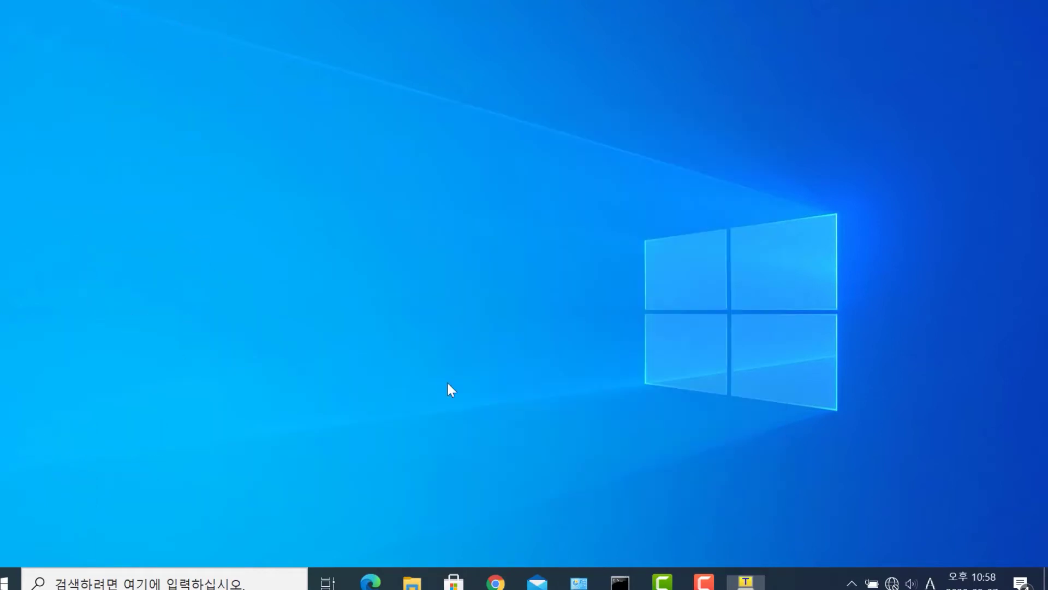
- Open config.csv in Excel and search 'password' until reaching the passwordCfg table
{"action": "double_click", "coordinate": [211, 341]}
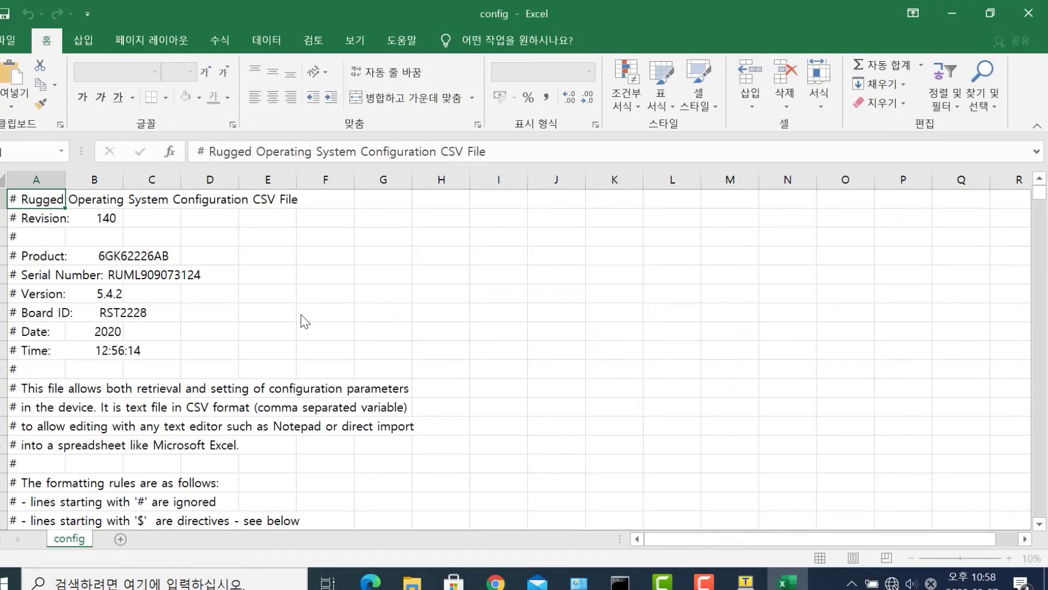
{"action": "key", "text": "ctrl+f"}
{"action": "type", "text": "password"}
{"action": "key", "text": "Return"}
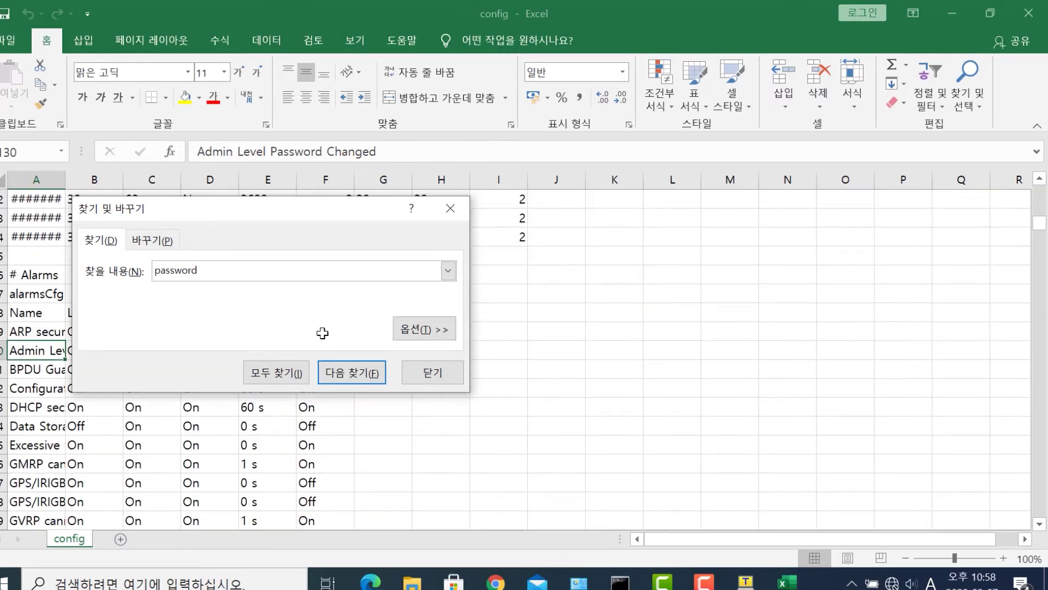
{"action": "left_click", "coordinate": [333, 376]}
{"action": "left_click", "coordinate": [333, 378]}
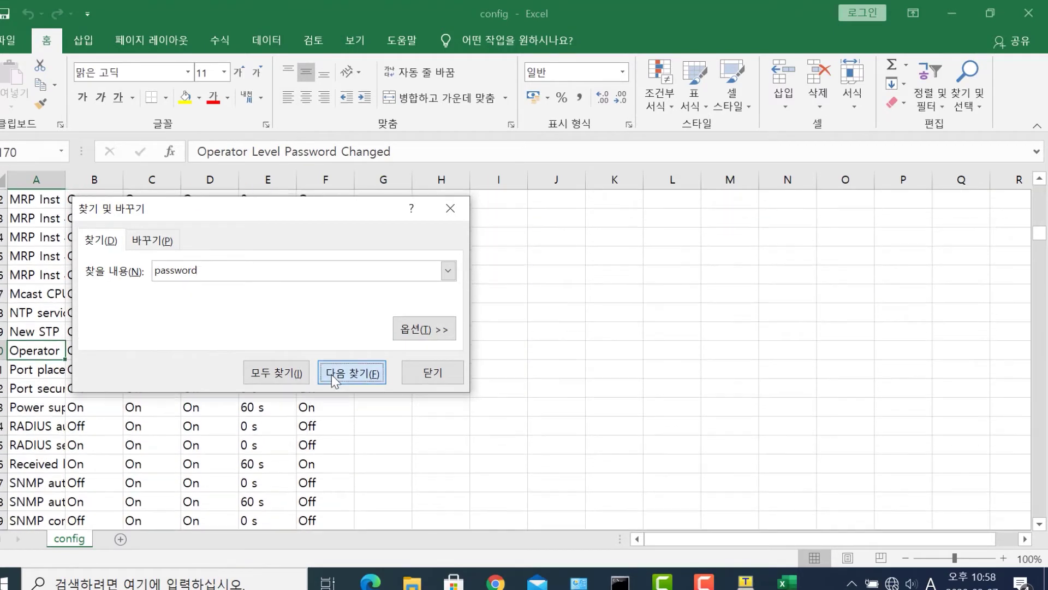
{"action": "left_click", "coordinate": [333, 378]}
{"action": "left_click", "coordinate": [174, 445]}
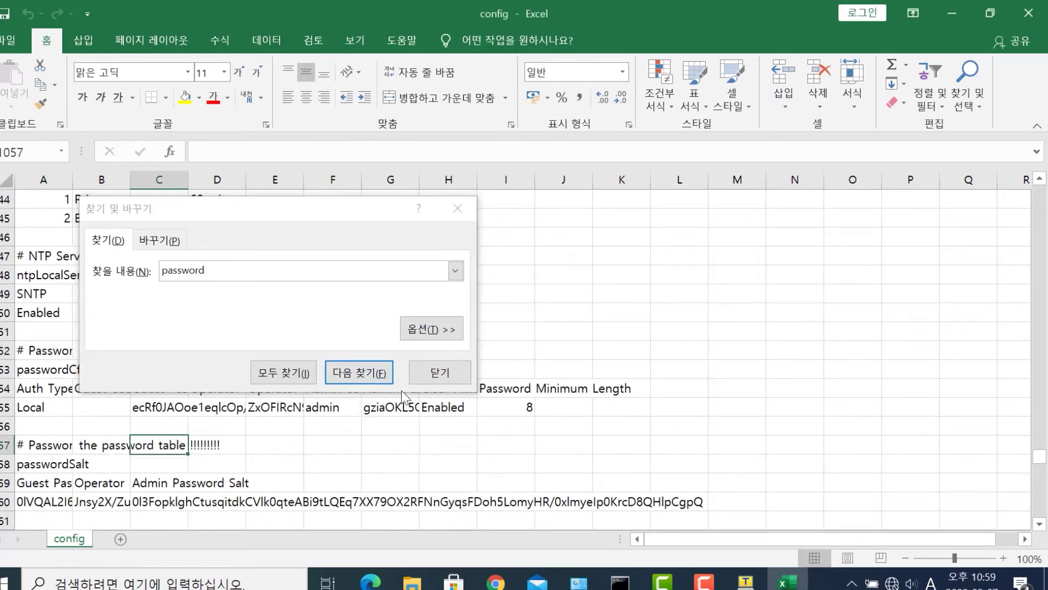
- Colour password rows 1052–1055 red and auto-fit columns A–K
{"action": "left_click", "coordinate": [439, 373]}
{"action": "left_click_drag", "start_coordinate": [6, 351], "coordinate": [6, 407]}
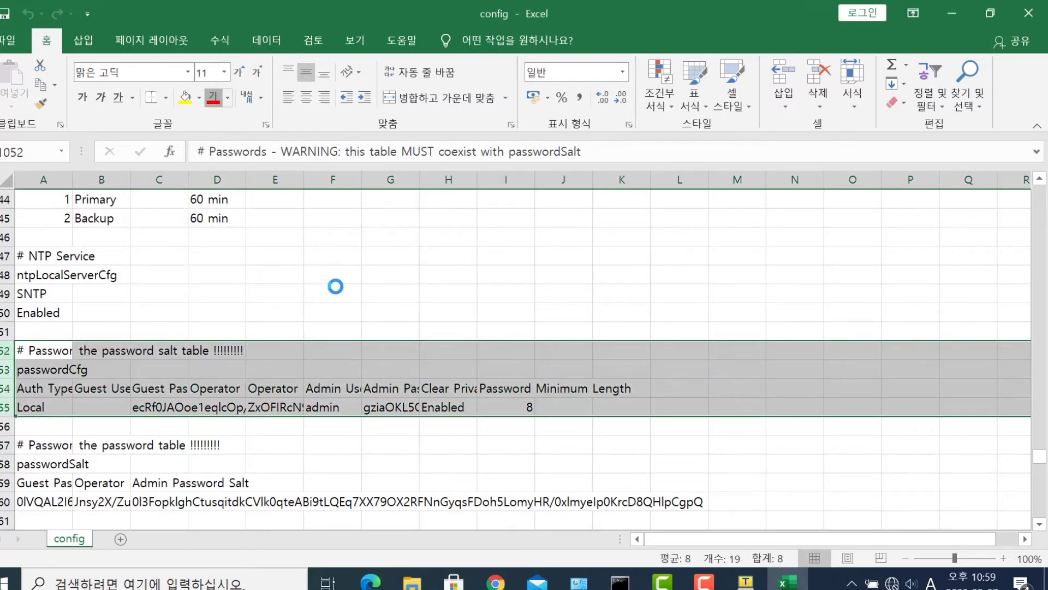
{"action": "left_click", "coordinate": [448, 255]}
{"action": "left_click_drag", "start_coordinate": [43, 180], "coordinate": [653, 183]}
{"action": "double_click", "coordinate": [650, 180]}
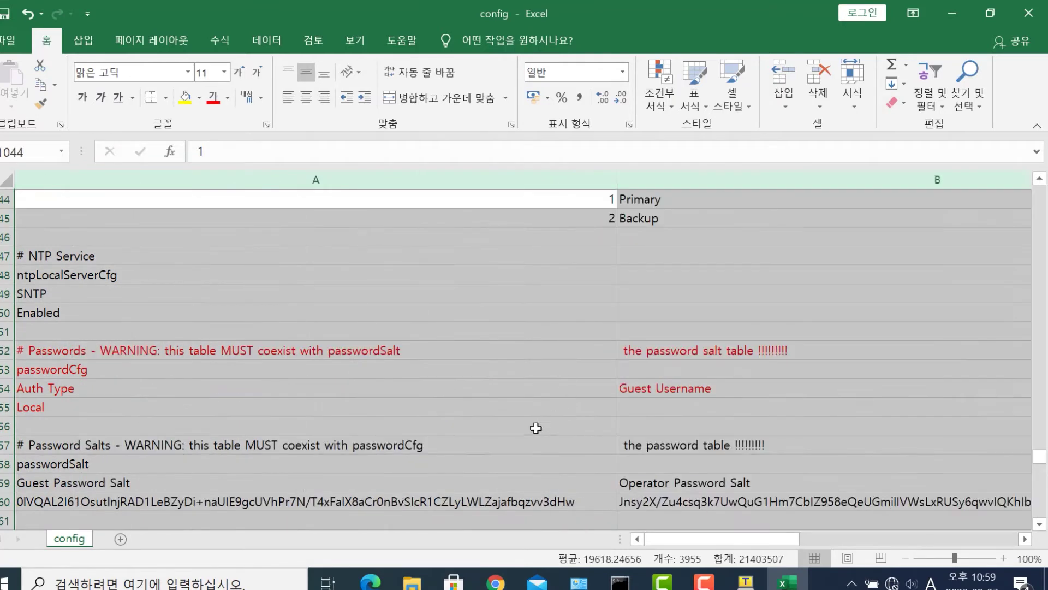
- Move along the password table to the Admin Password Hash cell G1055
{"action": "left_click", "coordinate": [508, 407]}
{"action": "left_click", "coordinate": [518, 389]}
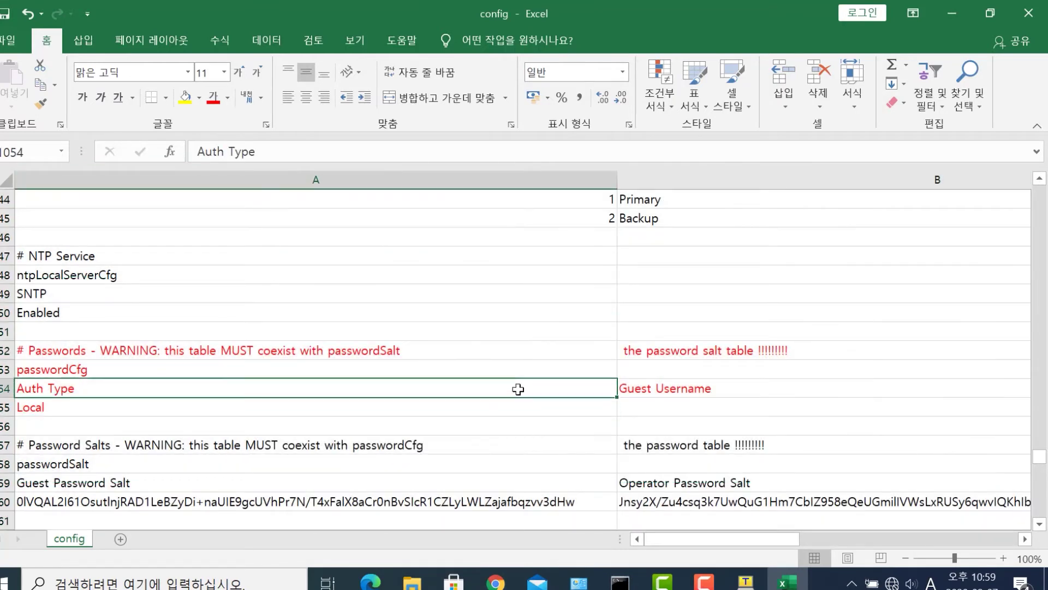
{"action": "key", "text": "Right"}
{"action": "key", "text": "Right"}
{"action": "key", "text": "Right"}
{"action": "key", "text": "Down"}
{"action": "key", "text": "Right"}
{"action": "key", "text": "Right"}
{"action": "key", "text": "Left"}
{"action": "key", "text": "Right"}
{"action": "key", "text": "Right"}
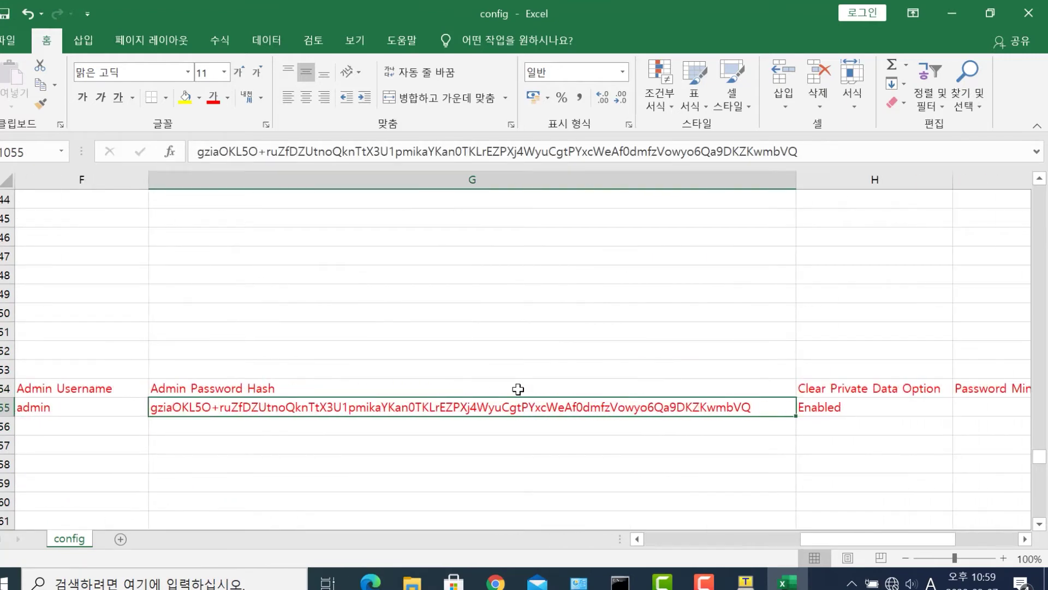
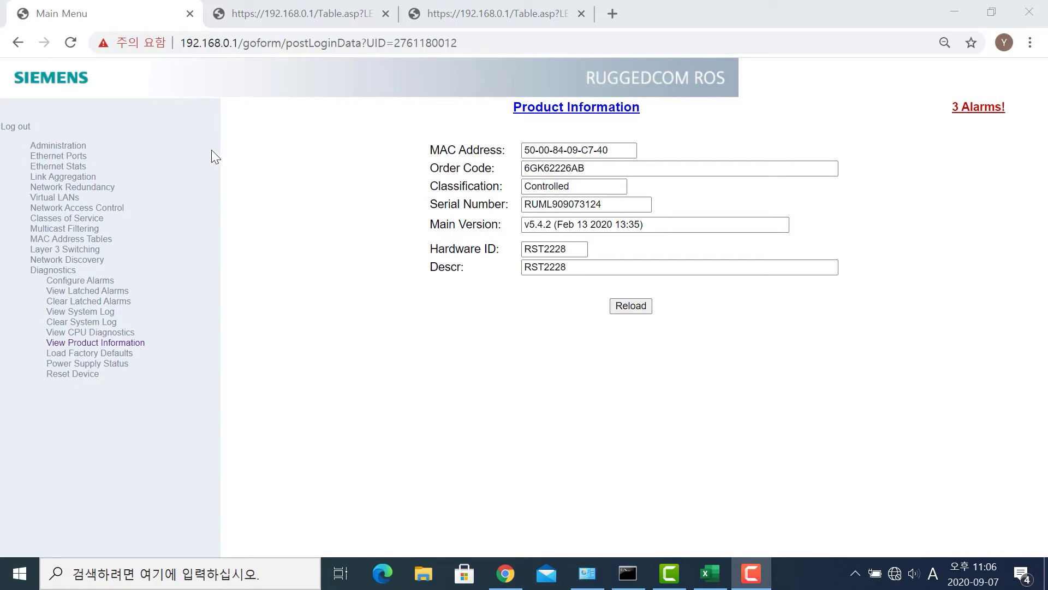
- In IP Services, set Telnet Sessions Allowed to 0, then change it to 4
{"action": "left_click", "coordinate": [66, 146]}
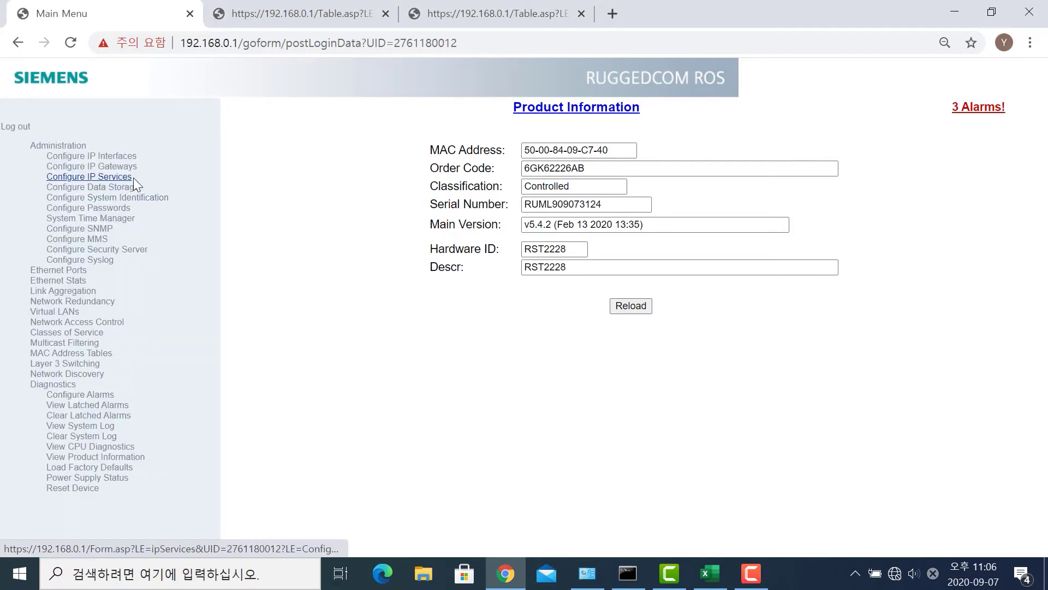
{"action": "left_click", "coordinate": [126, 177]}
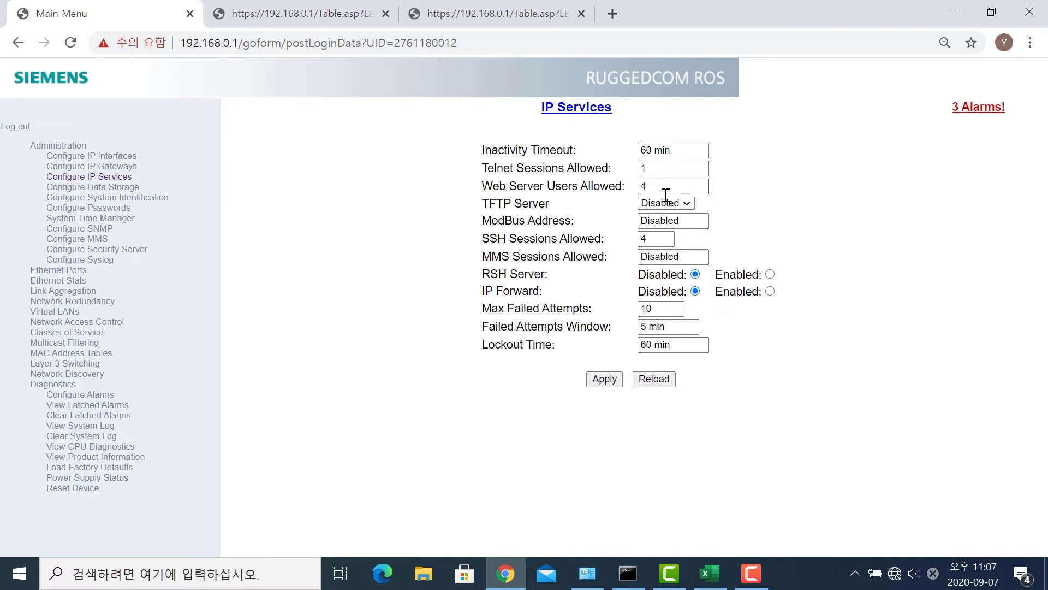
{"action": "double_click", "coordinate": [665, 170]}
{"action": "type", "text": "0"}
{"action": "key", "text": "Return"}
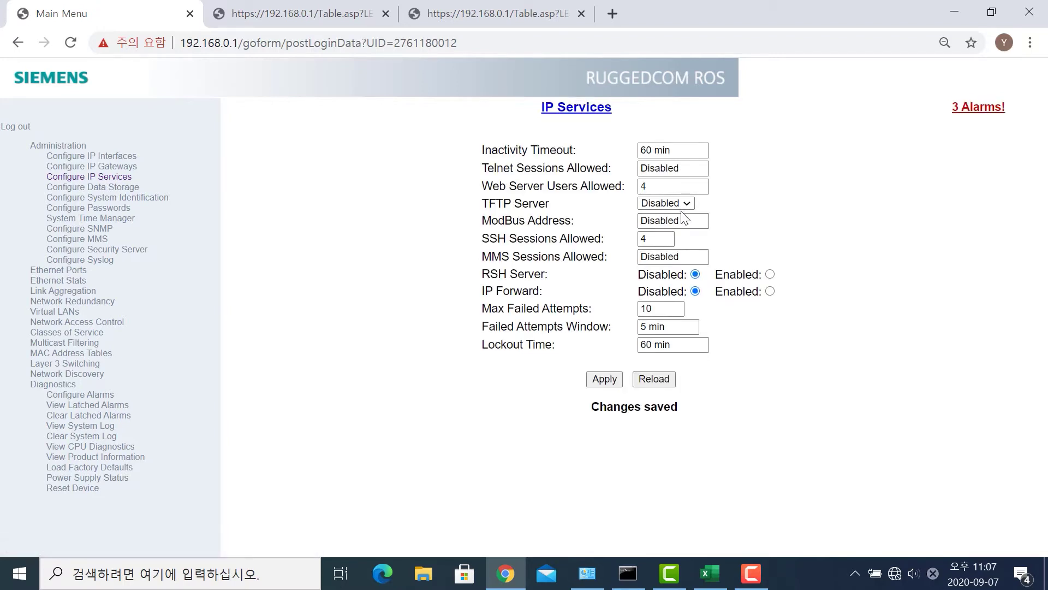
{"action": "double_click", "coordinate": [672, 169]}
{"action": "type", "text": "4"}
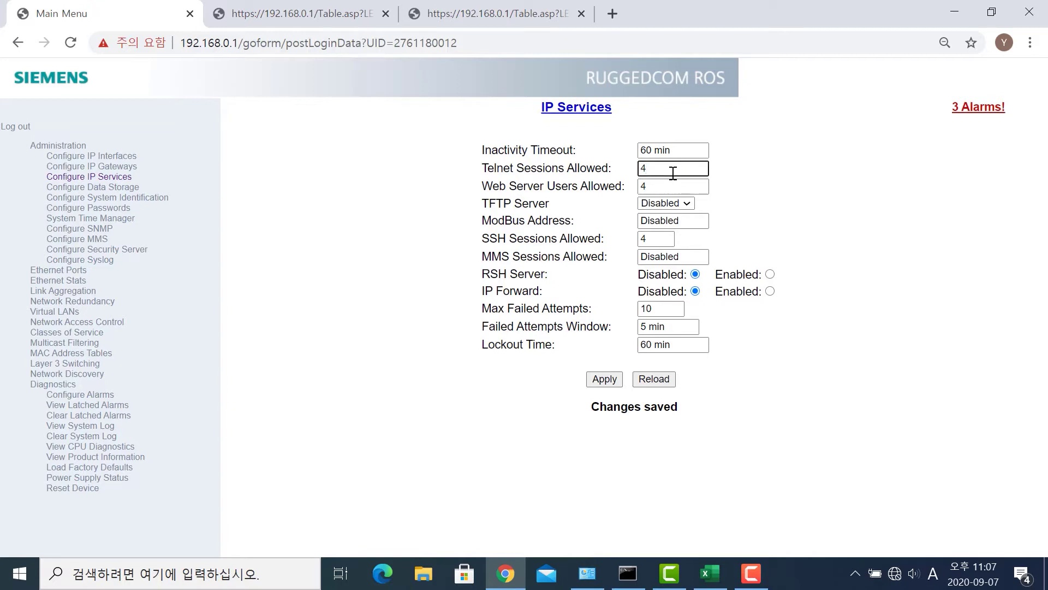
{"action": "key", "text": "Return"}
- Change the IP Services inactivity timeout from 60 to 5 min and apply it
{"action": "left_click_drag", "start_coordinate": [653, 152], "coordinate": [642, 151]}
{"action": "type", "text": "5"}
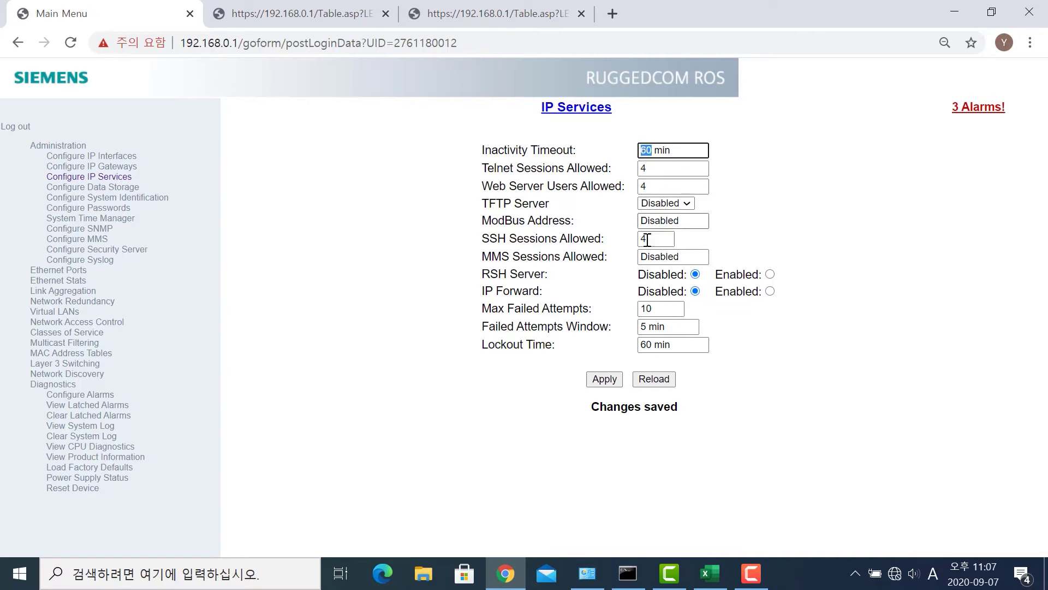
{"action": "left_click", "coordinate": [615, 379]}
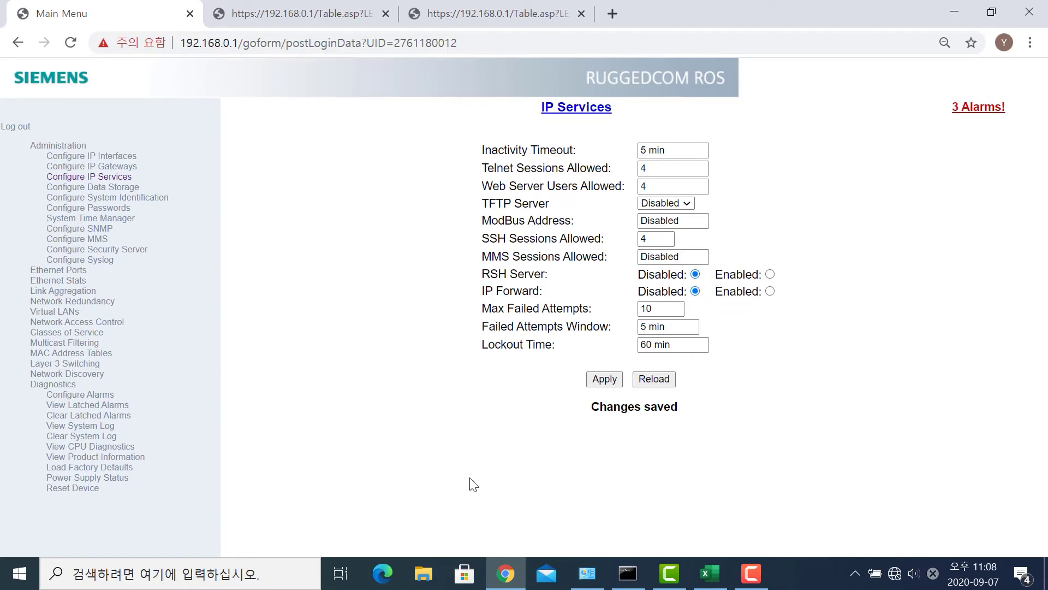
{"action": "key", "text": "super+d"}
- Open a Tera Term Telnet session to 192.168.0.1 and log in as admin with the account password
{"action": "double_click", "coordinate": [217, 119]}
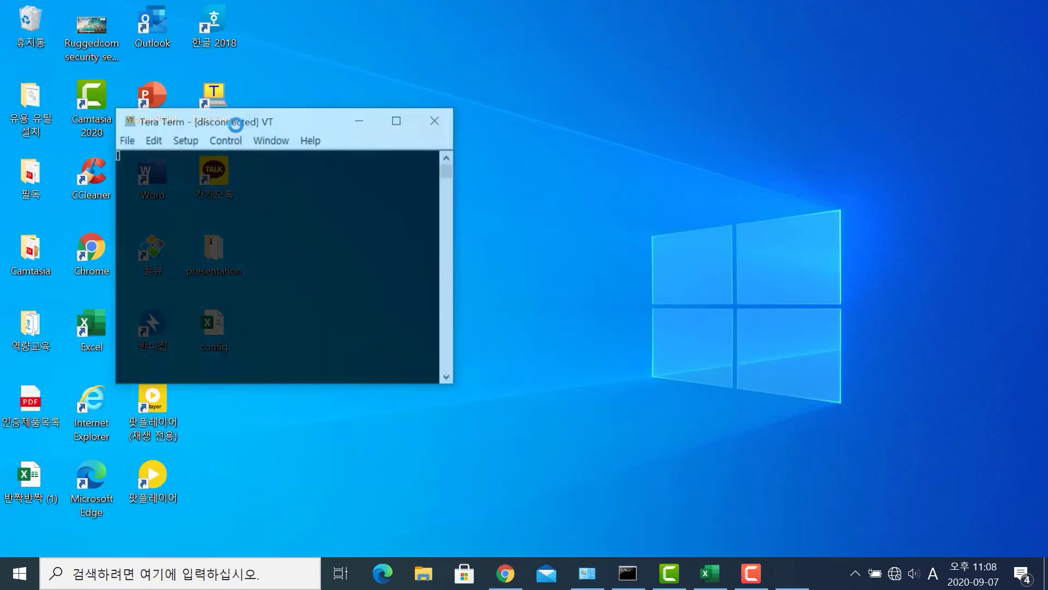
{"action": "left_click", "coordinate": [283, 218]}
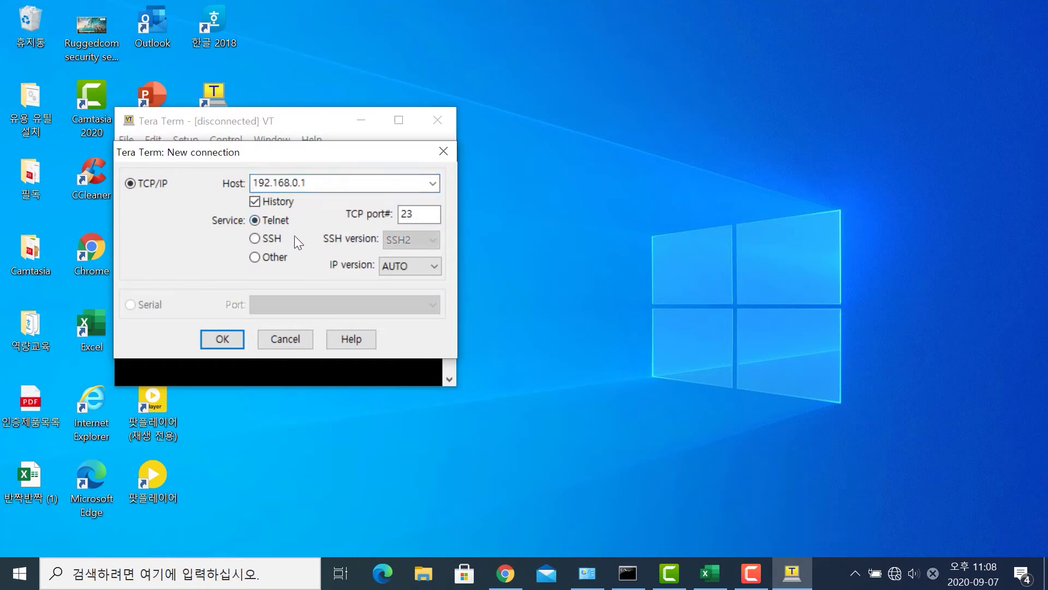
{"action": "left_click", "coordinate": [224, 339]}
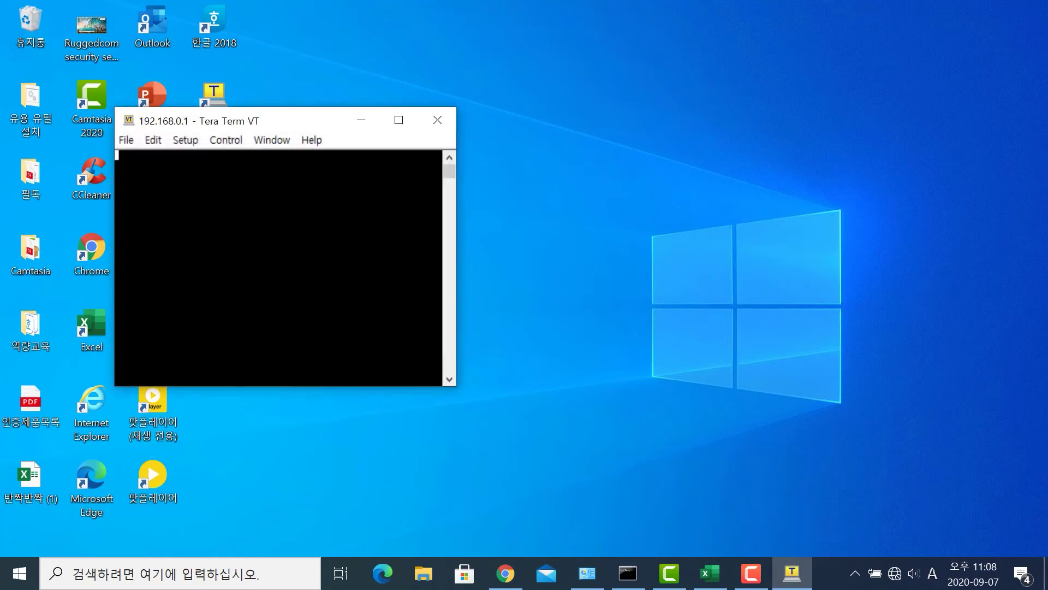
{"action": "type", "text": "admin"}
{"action": "key", "text": "Return"}
{"action": "type", "text": "xxxxxxxx"}
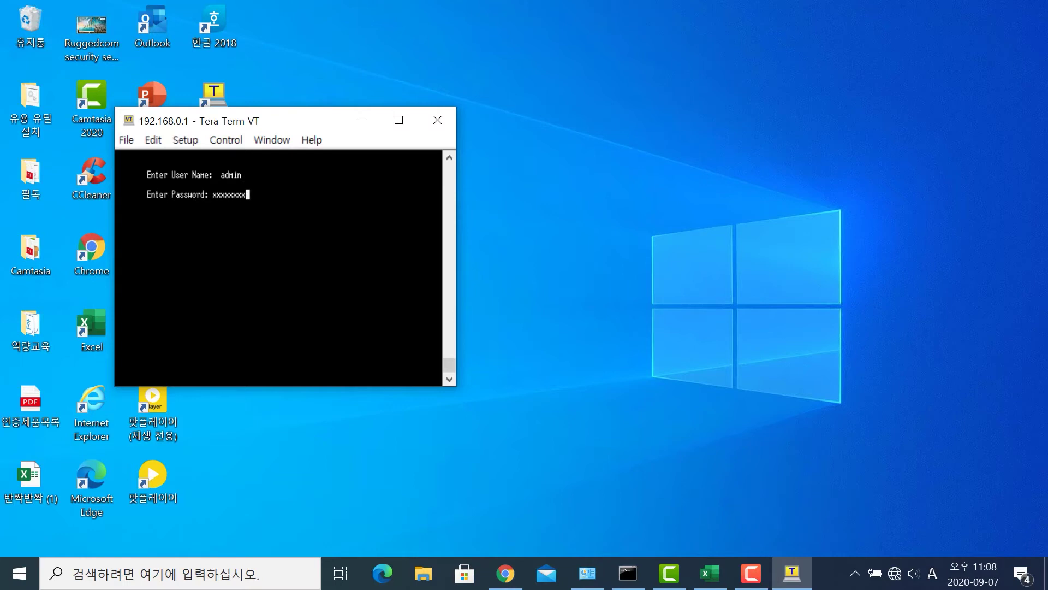
{"action": "key", "text": "Return"}
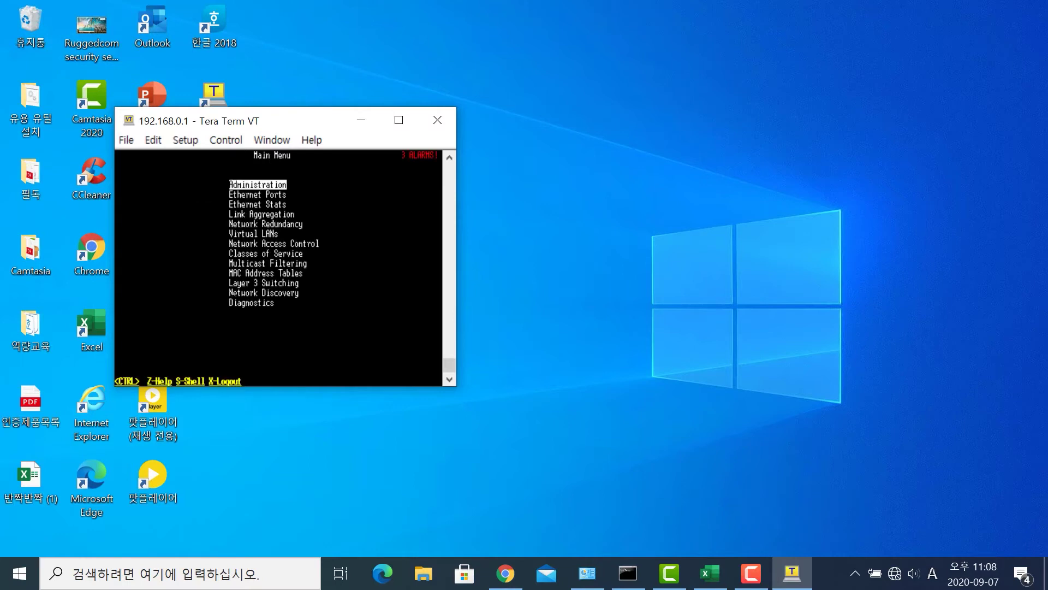
- Enlarge the Tera Term terminal font to size 14
{"action": "left_click", "coordinate": [189, 142]}
{"action": "mouse_move", "coordinate": [202, 200]}
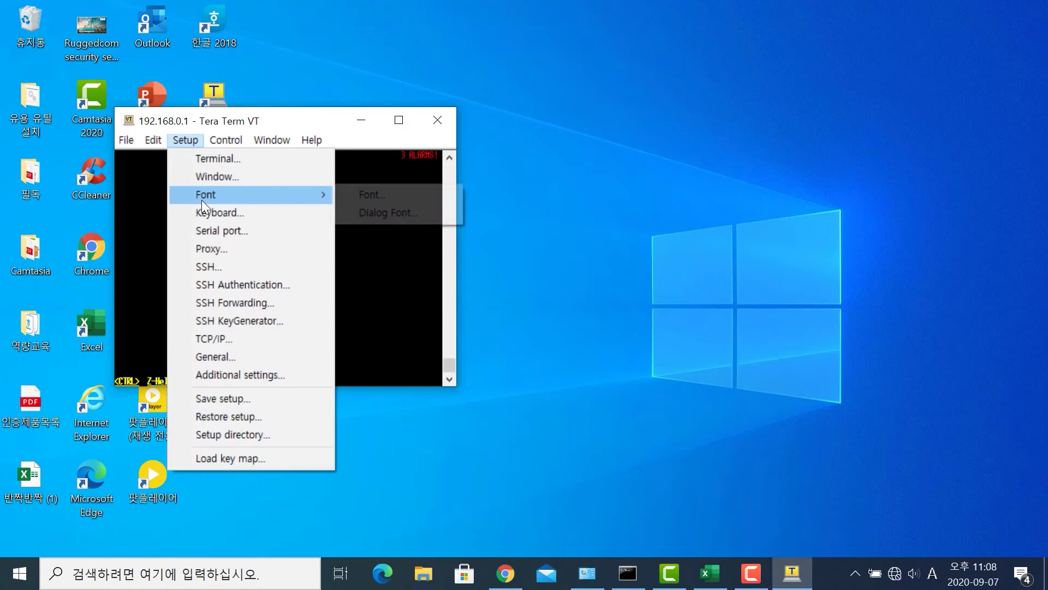
{"action": "left_click", "coordinate": [374, 199]}
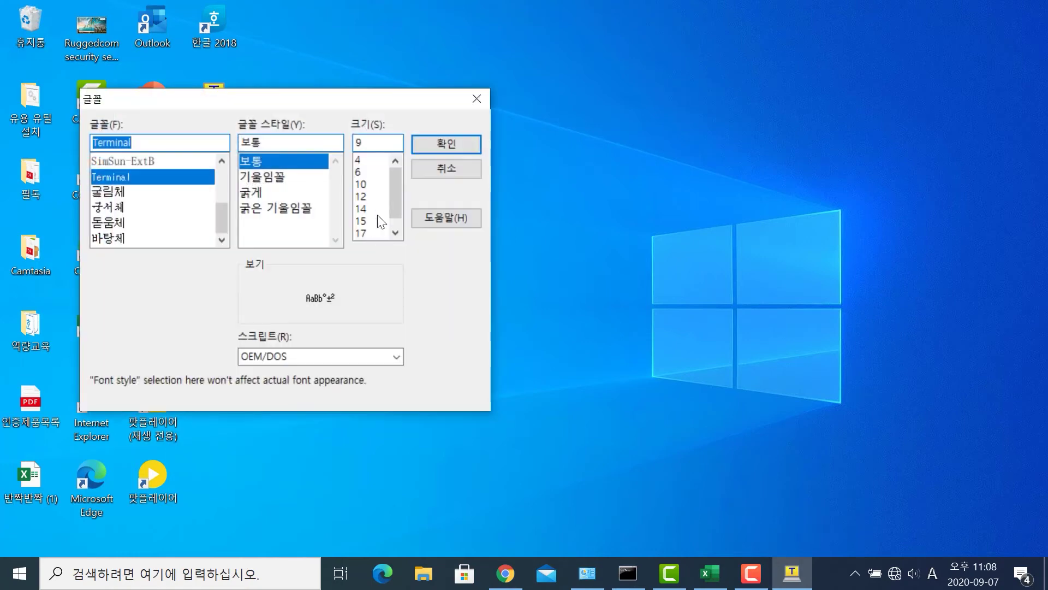
{"action": "left_click", "coordinate": [375, 209]}
{"action": "left_click", "coordinate": [431, 140]}
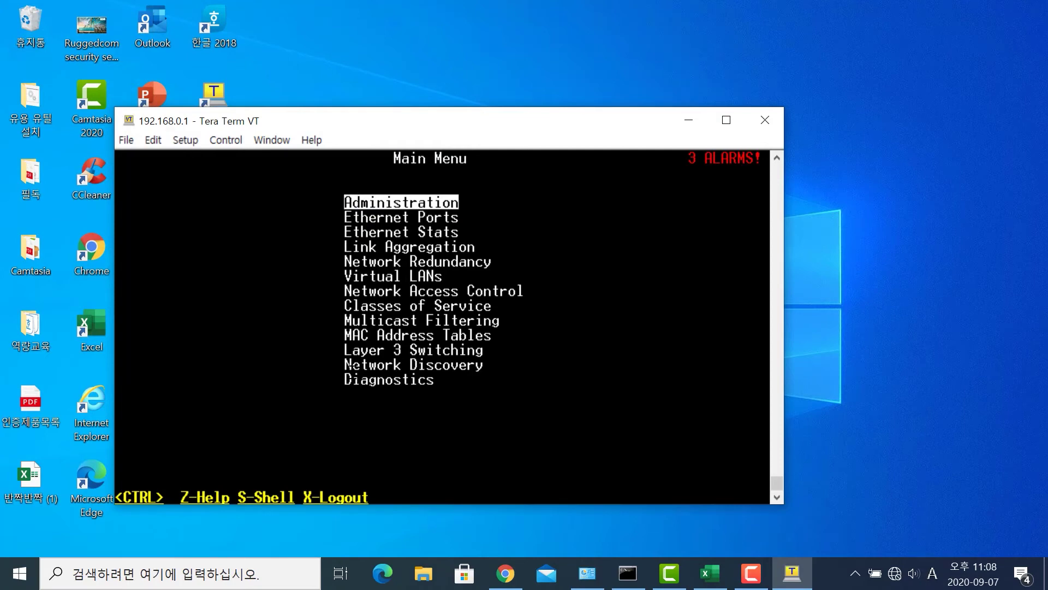
- Switch to the command shell and display the current banner
{"action": "key", "text": "ctrl+s"}
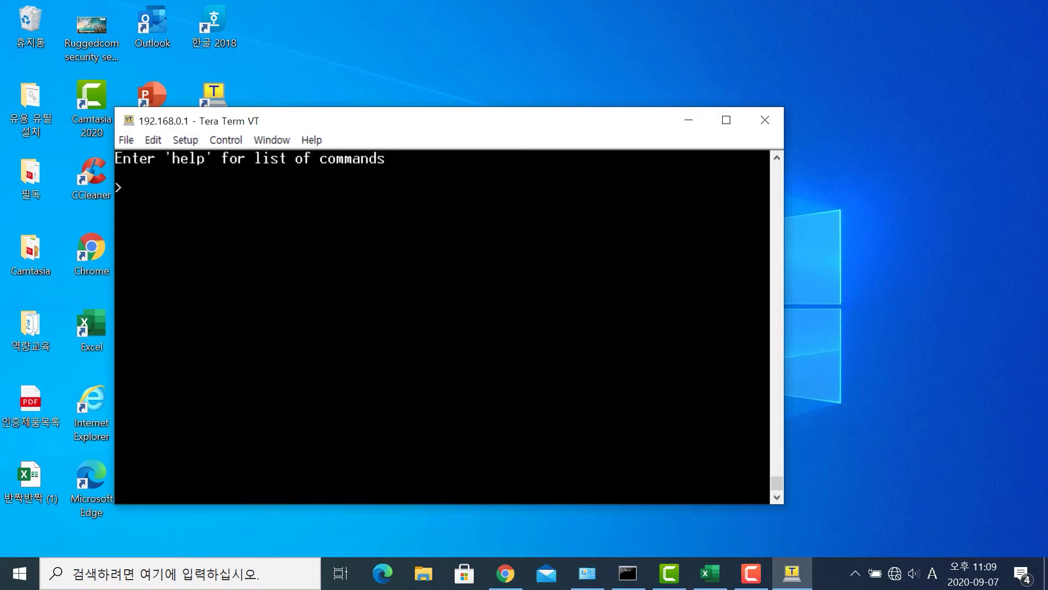
{"action": "type", "text": "banner"}
{"action": "key", "text": "Return"}
- Use banner -s to write 'Warning!!!!' between two # lines, then display it
{"action": "type", "text": "banner -s"}
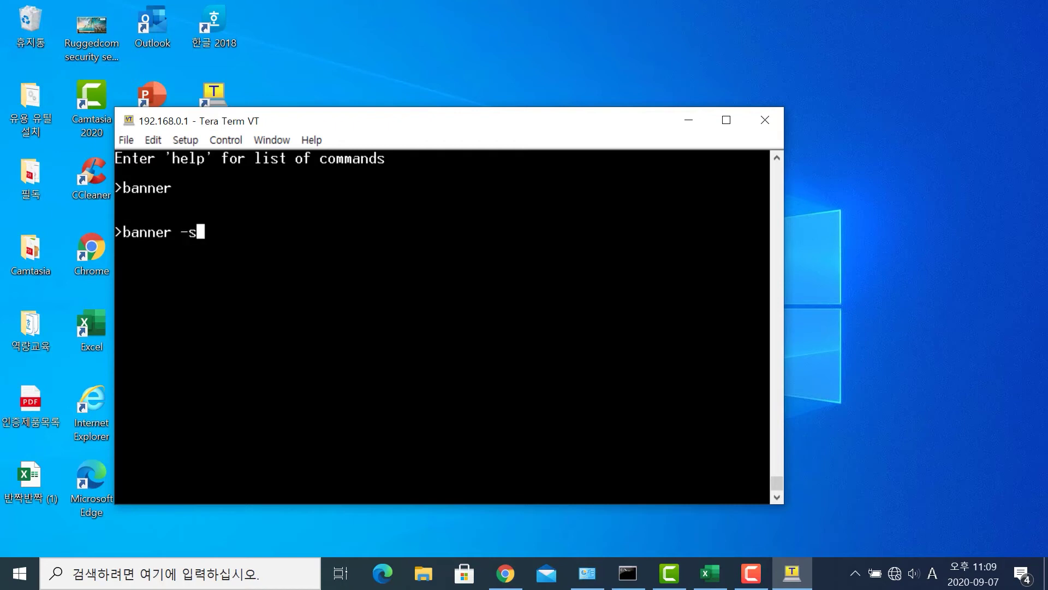
{"action": "key", "text": "Return"}
{"action": "type", "text": "###########################"}
{"action": "key", "text": "Return"}
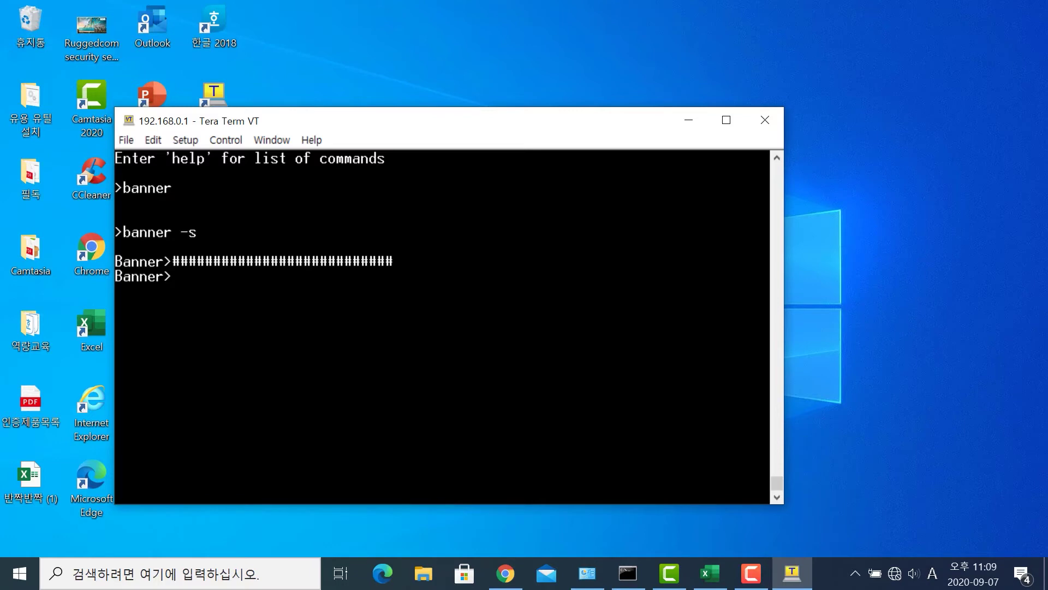
{"action": "key", "text": "Return"}
{"action": "type", "text": "Wa"}
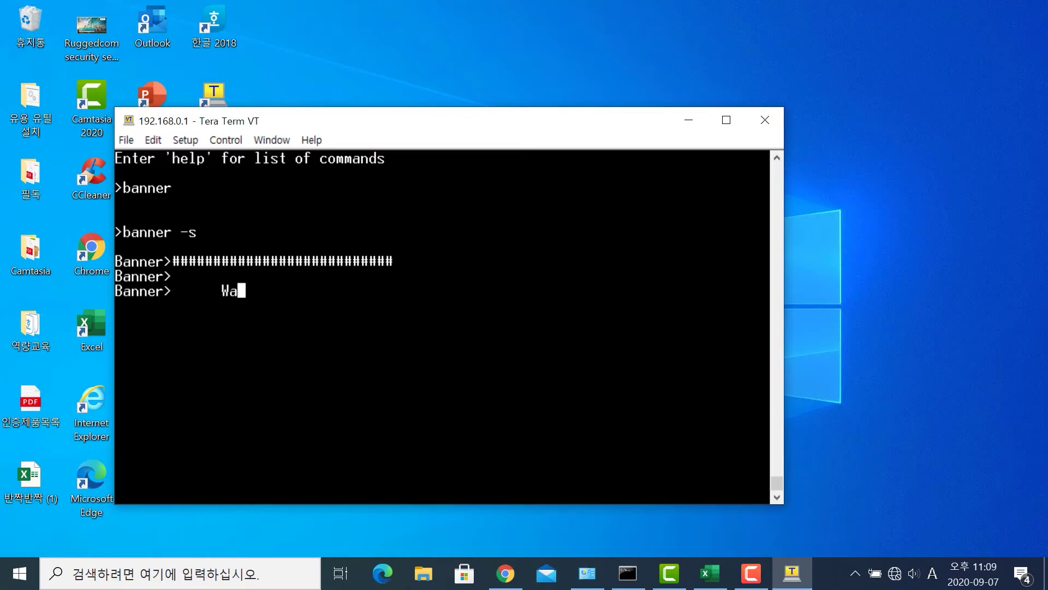
{"action": "type", "text": "rning!!!!"}
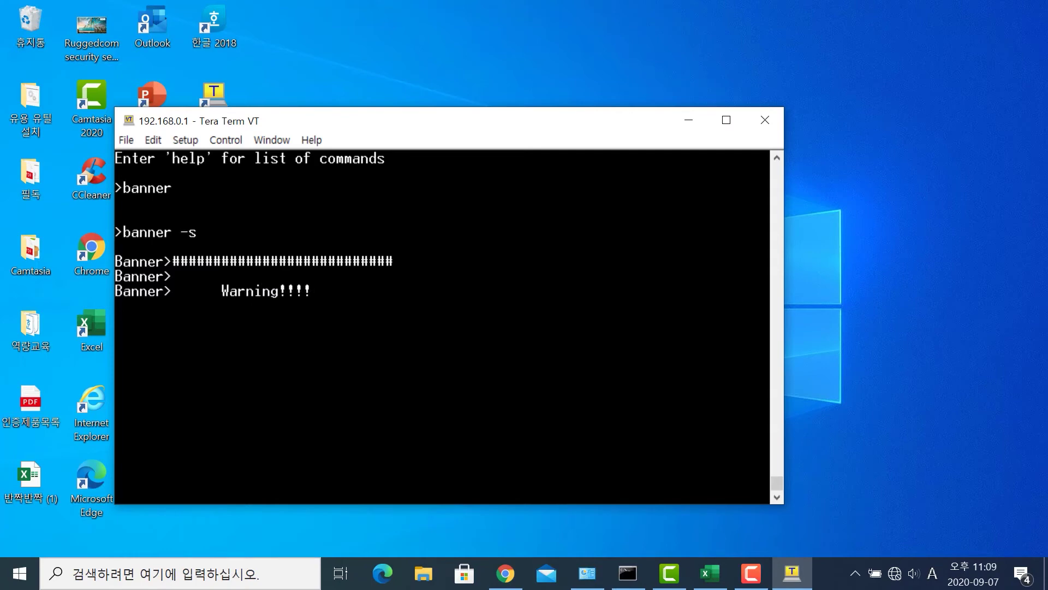
{"action": "key", "text": "Return"}
{"action": "key", "text": "Return"}
{"action": "type", "text": "###########################"}
{"action": "key", "text": "Return"}
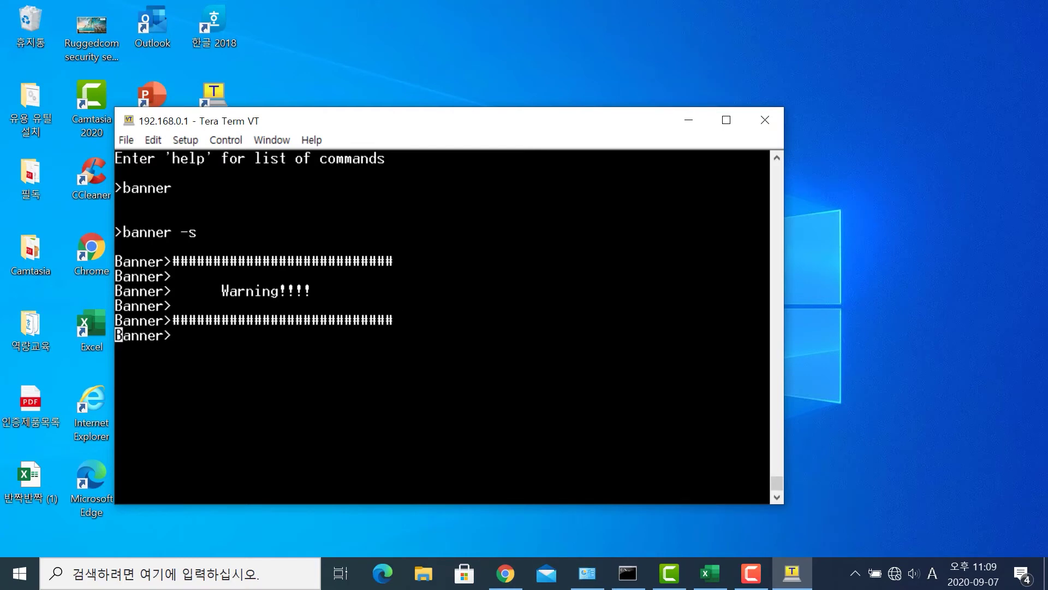
{"action": "key", "text": "Return"}
{"action": "key", "text": "Return"}
{"action": "key", "text": "Return"}
{"action": "type", "text": "banner"}
{"action": "key", "text": "Return"}
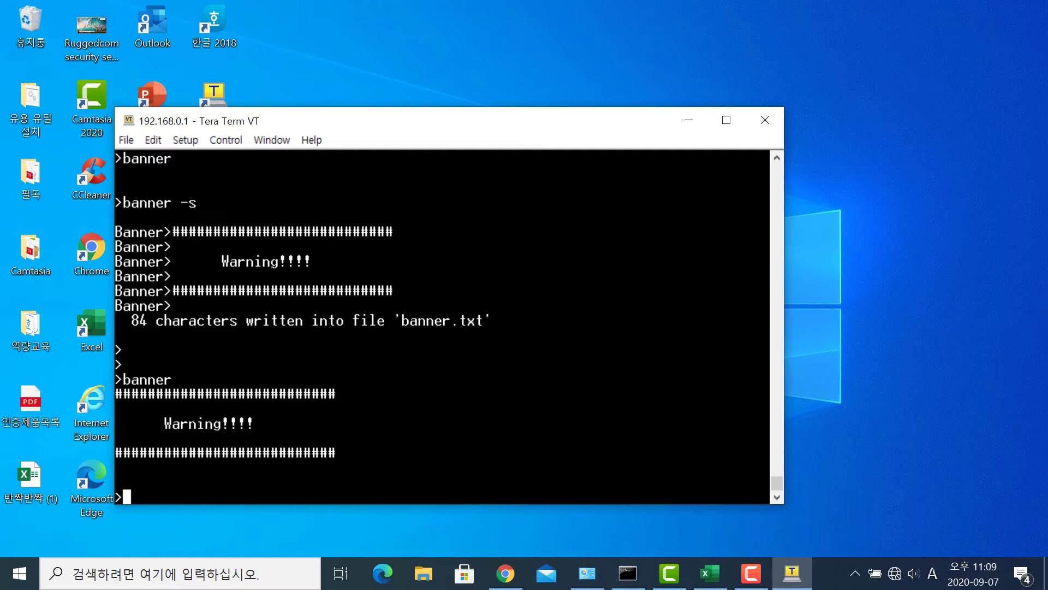
{"action": "type", "text": "banner -f"}
- Restore the default banner with banner -f and display it to verify
{"action": "key", "text": "Return"}
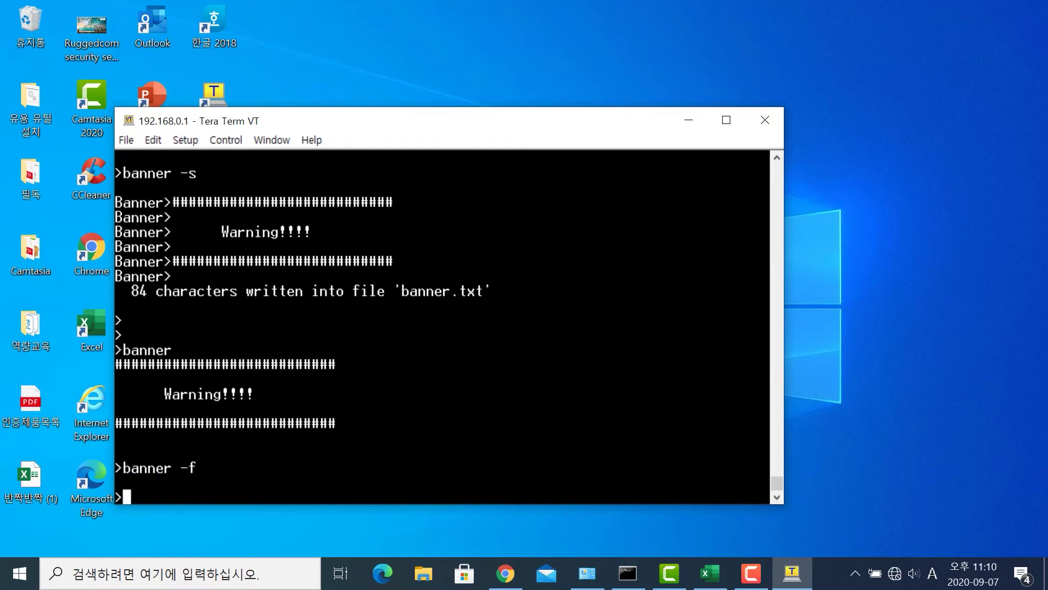
{"action": "type", "text": "banner"}
{"action": "key", "text": "Return"}
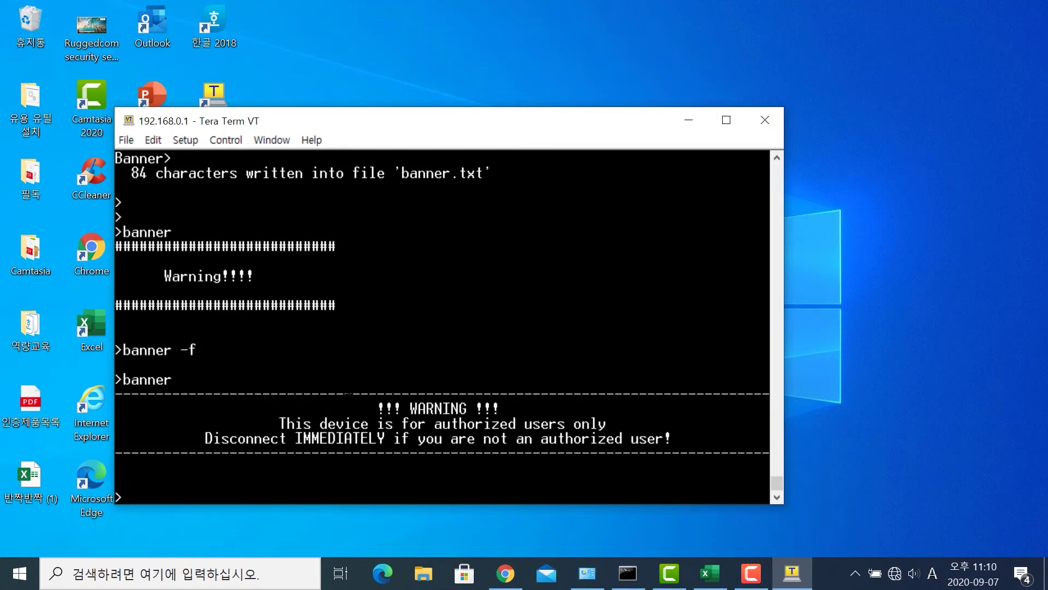
- Exit the shell and log out of the switch, closing Tera Term
{"action": "type", "text": "exit"}
{"action": "key", "text": "Return"}
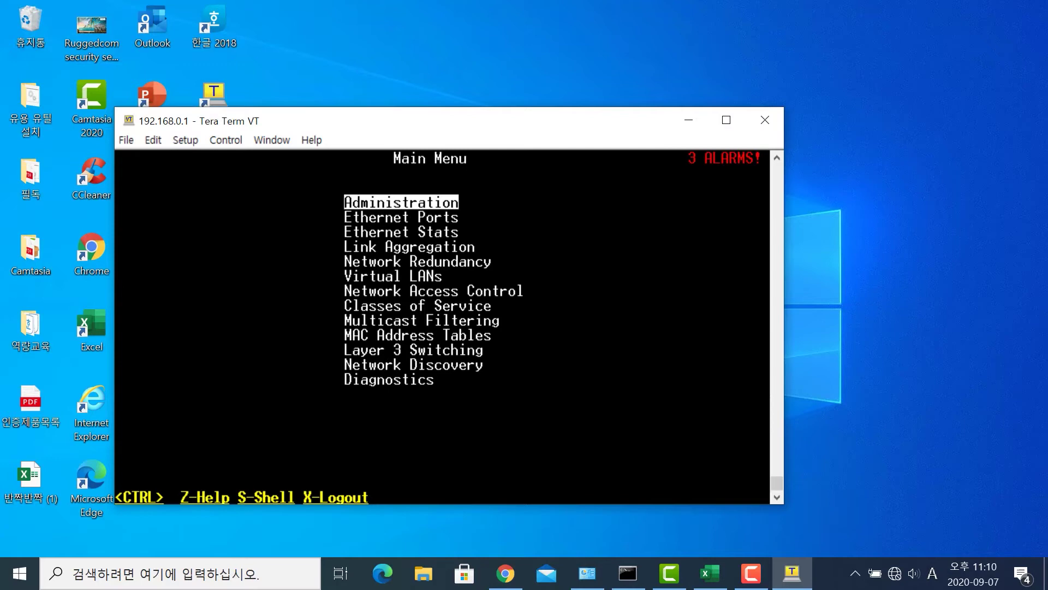
{"action": "key", "text": "ctrl+x"}
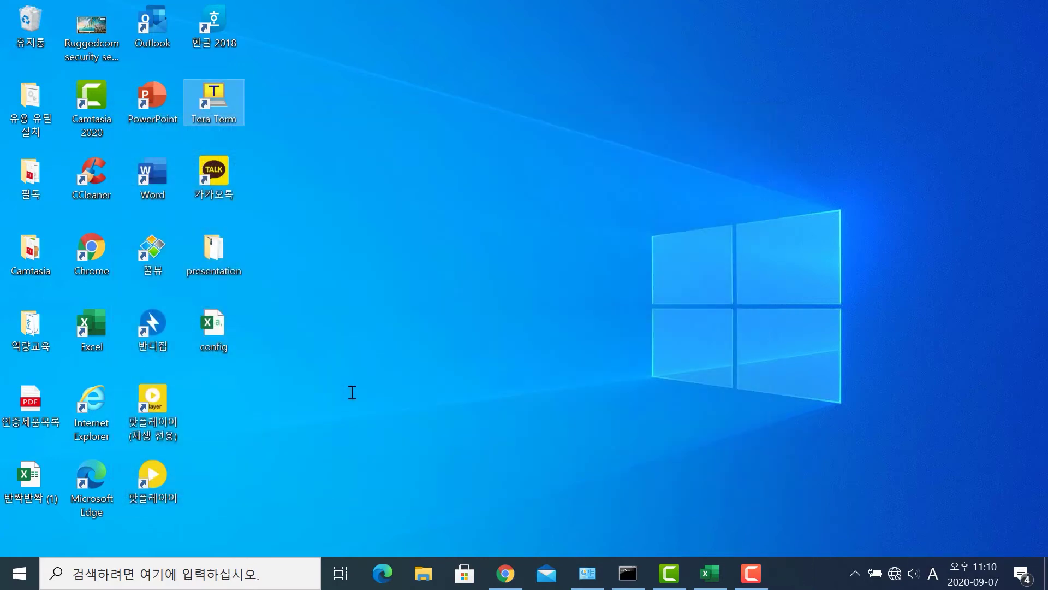
- Start a new Tera Term Telnet connection to the switch at 192.168.0.1
{"action": "double_click", "coordinate": [228, 97]}
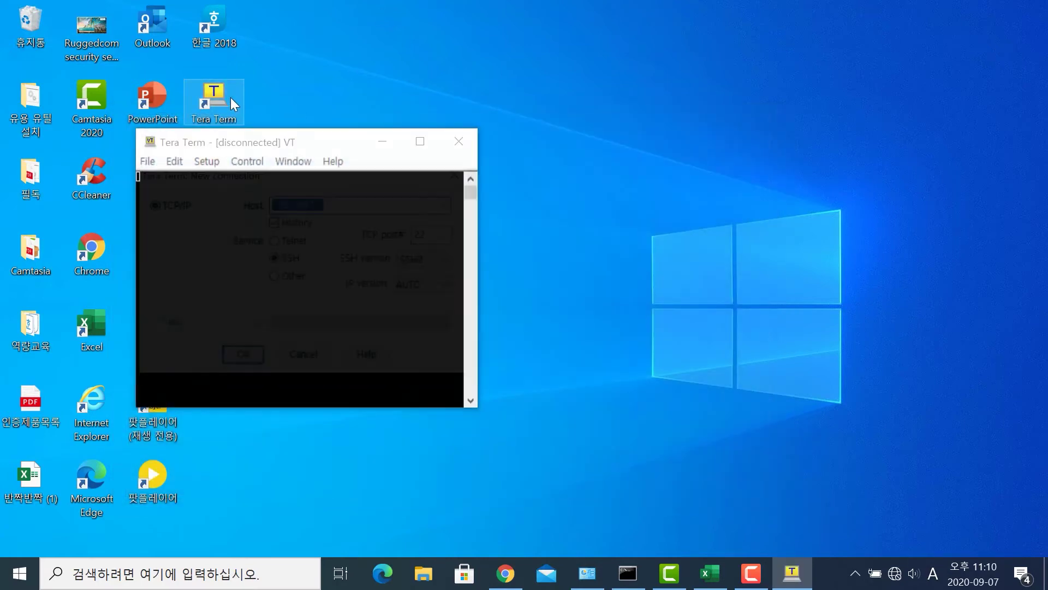
{"action": "left_click", "coordinate": [276, 241]}
{"action": "left_click", "coordinate": [250, 359]}
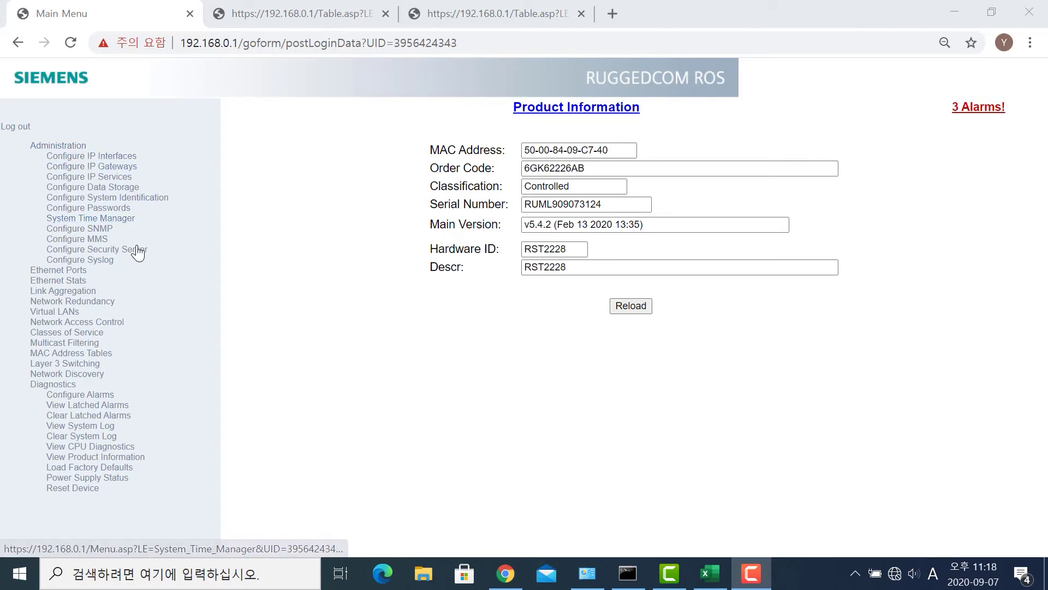
- Add a remote syslog server at 192.168.0.100 and apply it
{"action": "left_click", "coordinate": [101, 261]}
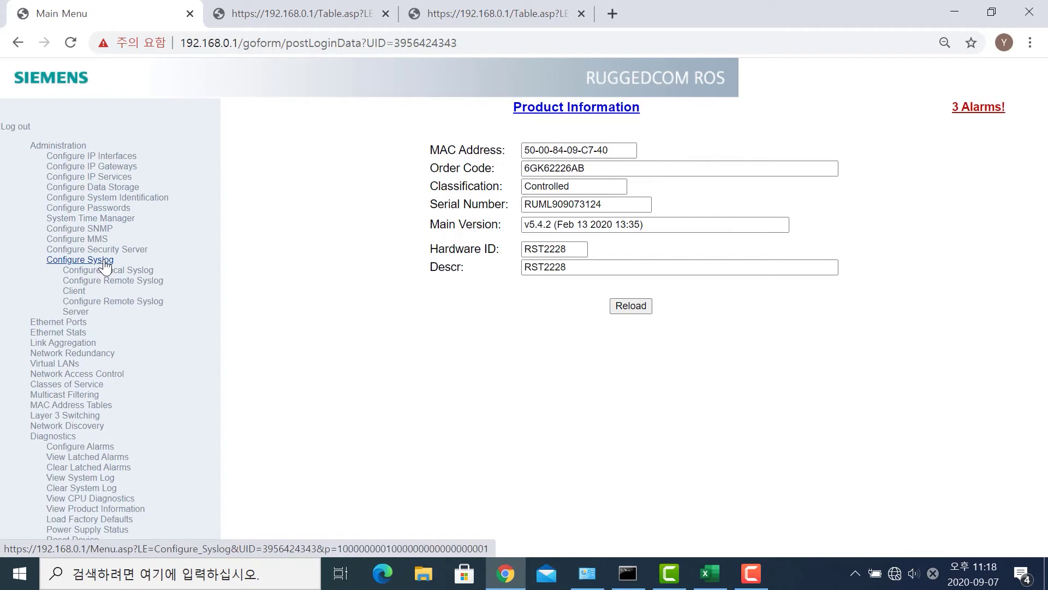
{"action": "left_click", "coordinate": [146, 303]}
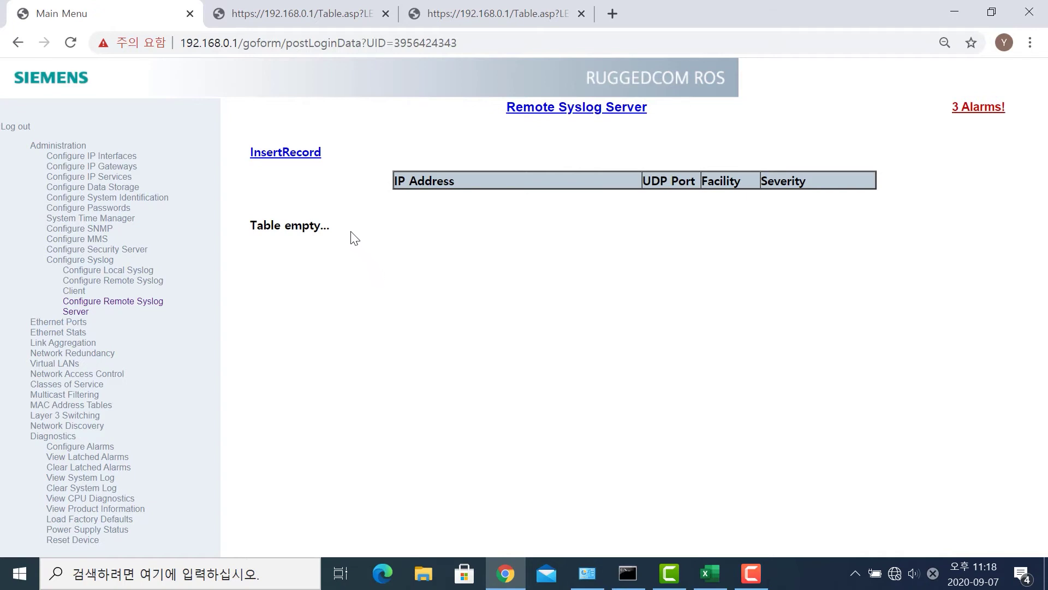
{"action": "left_click", "coordinate": [303, 154]}
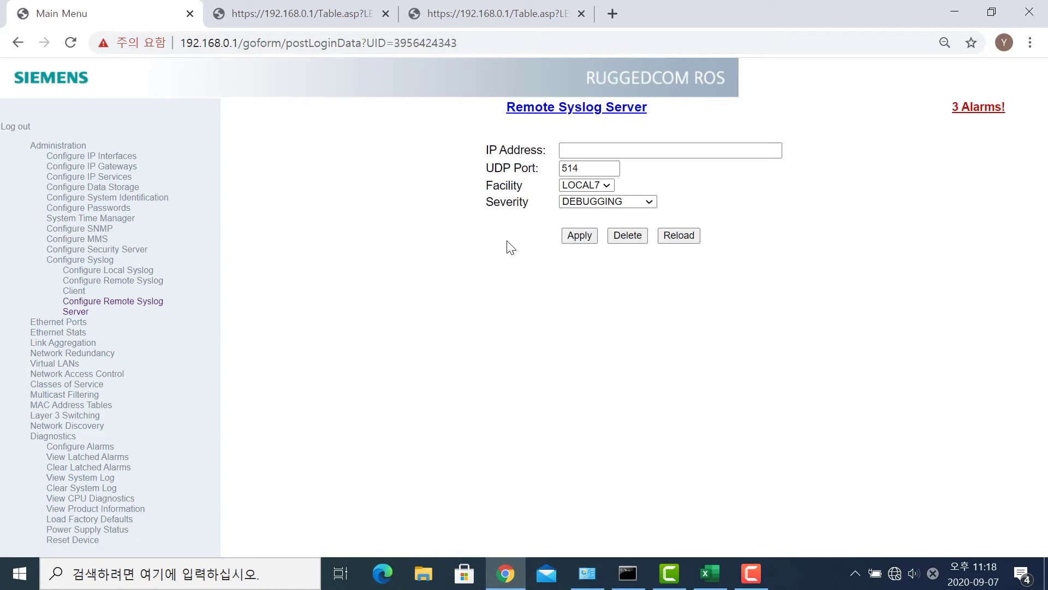
{"action": "left_click", "coordinate": [638, 150]}
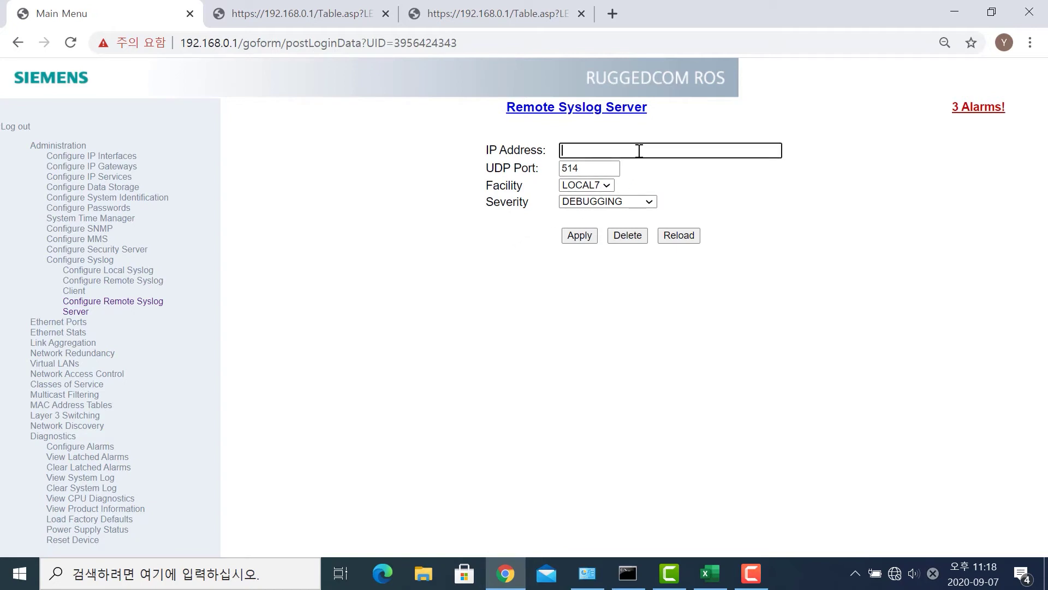
{"action": "type", "text": "192.168.0.100"}
{"action": "left_click", "coordinate": [592, 235]}
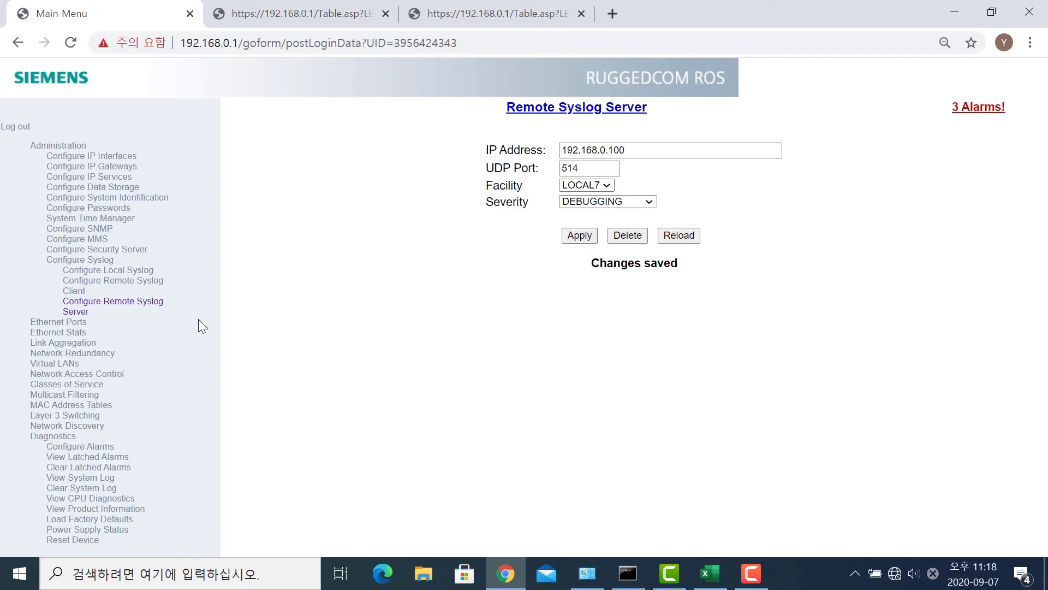
- Return to the remote syslog server list, open a blank entry, and re-expand Diagnostics
{"action": "left_click", "coordinate": [155, 314]}
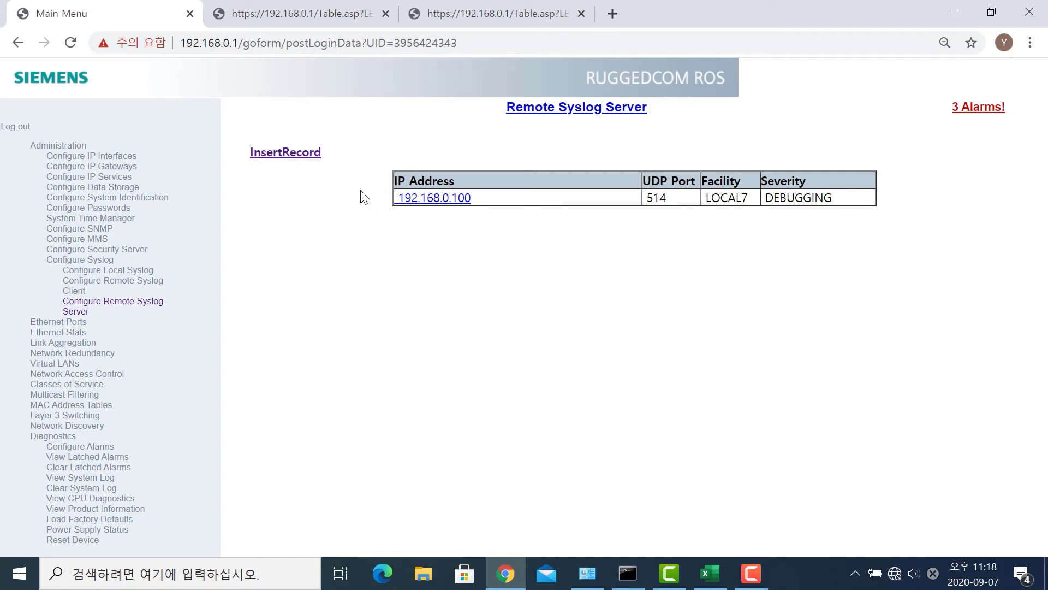
{"action": "left_click", "coordinate": [308, 154]}
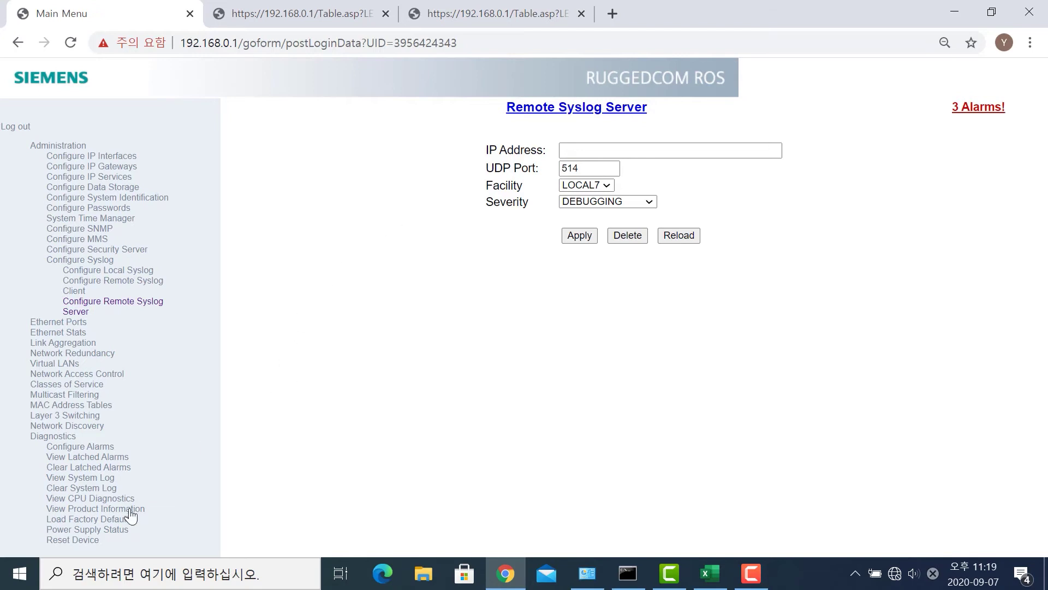
{"action": "left_click", "coordinate": [74, 439]}
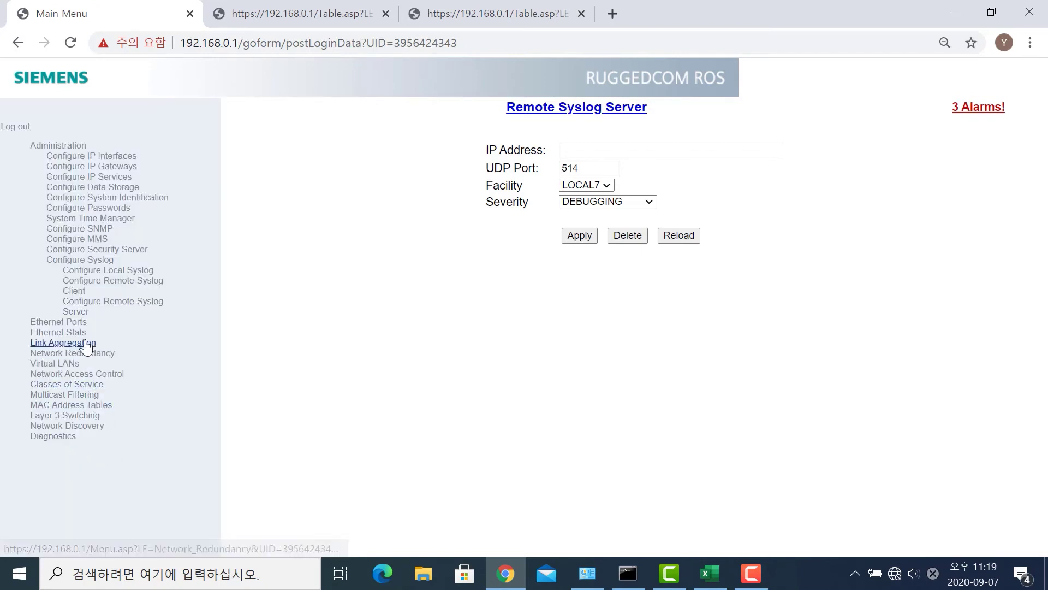
{"action": "left_click", "coordinate": [65, 437]}
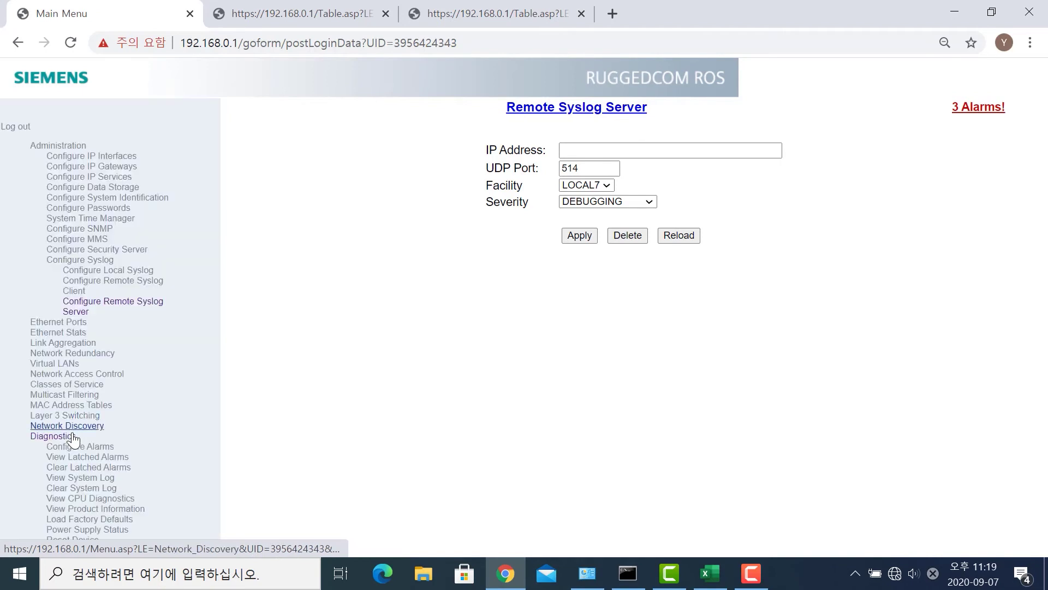
- Open the ARP security notification alarm settings, then expand System Time Manager
{"action": "left_click", "coordinate": [80, 448]}
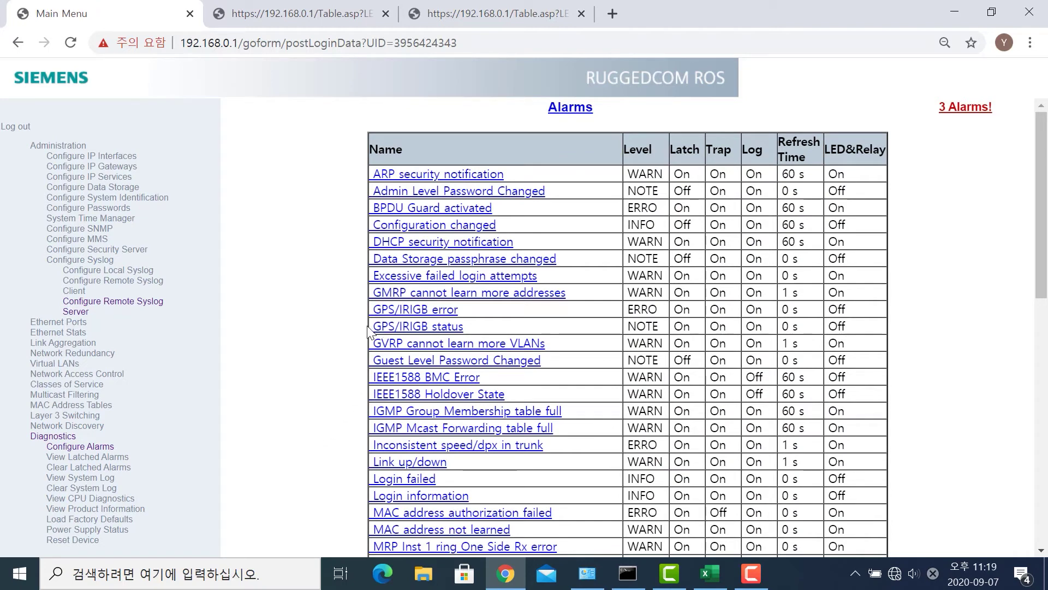
{"action": "left_click", "coordinate": [452, 180]}
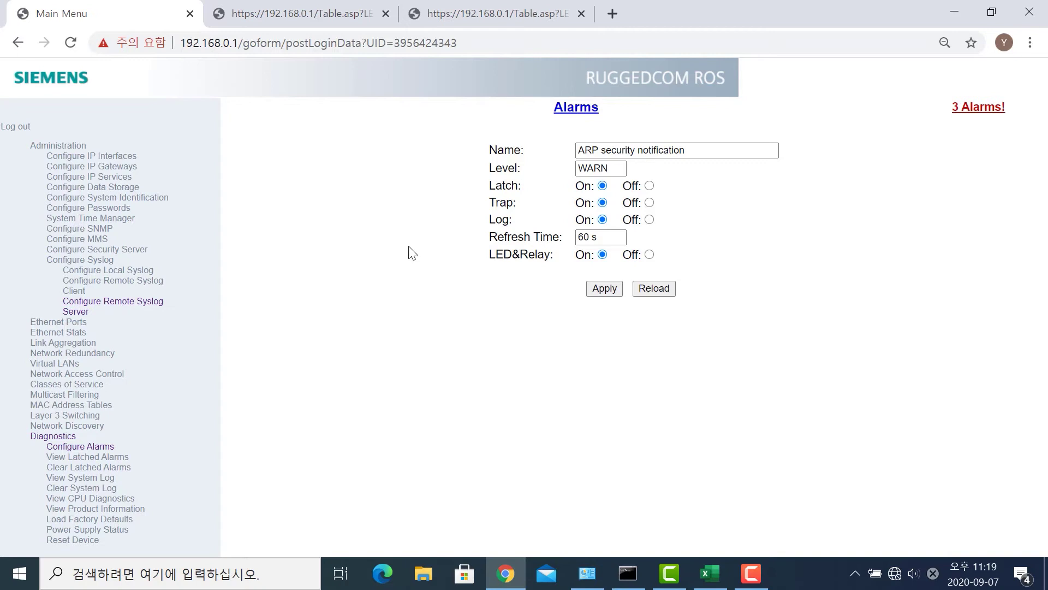
{"action": "left_click", "coordinate": [84, 146]}
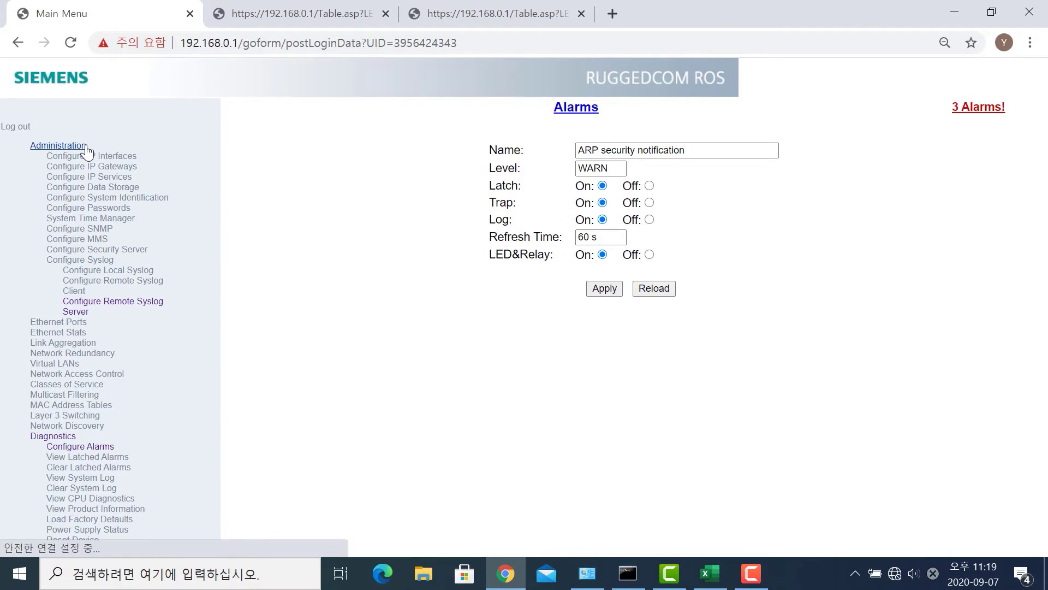
{"action": "left_click", "coordinate": [81, 146]}
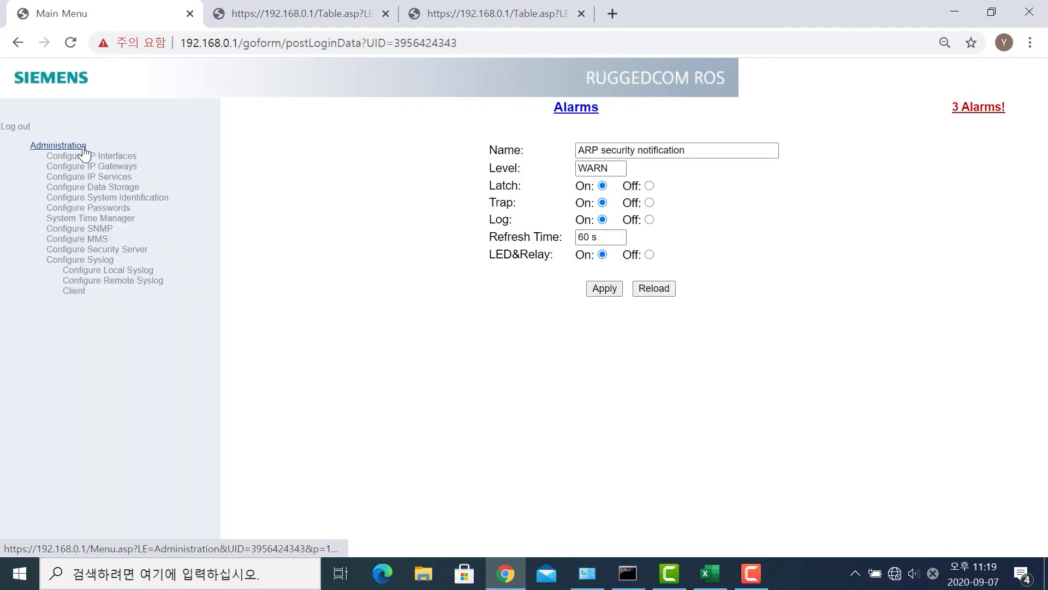
{"action": "left_click", "coordinate": [125, 219]}
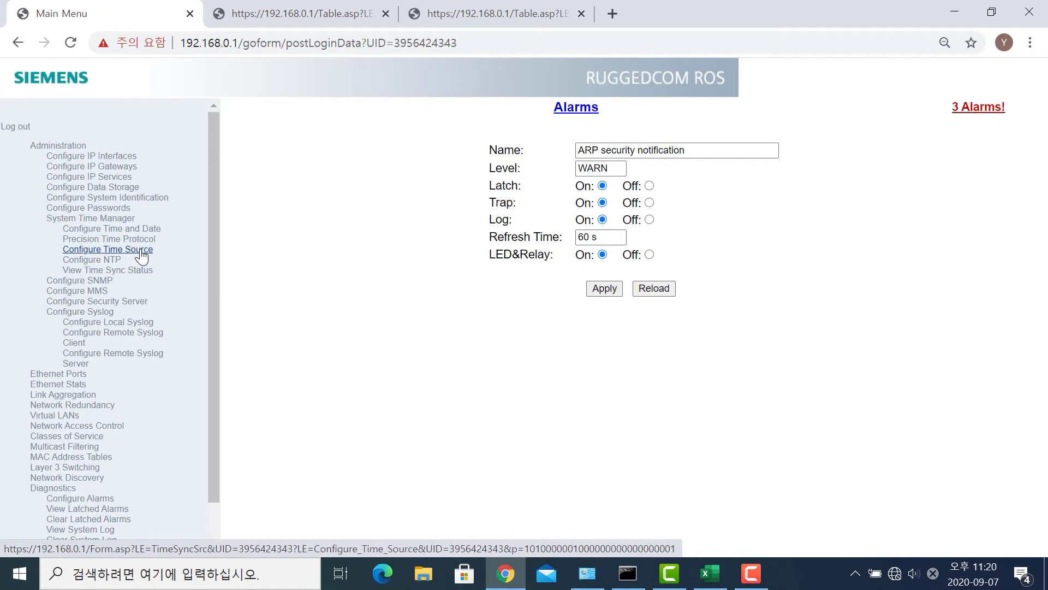
- Set the primary time source to NTP Server and open the NTP Service settings
{"action": "left_click", "coordinate": [141, 250]}
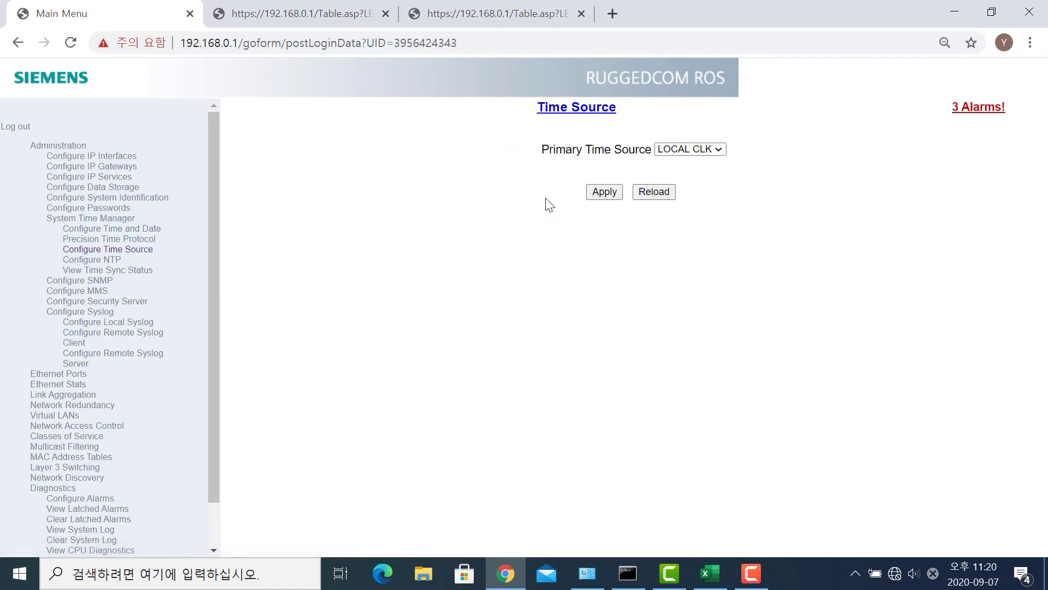
{"action": "left_click", "coordinate": [685, 151]}
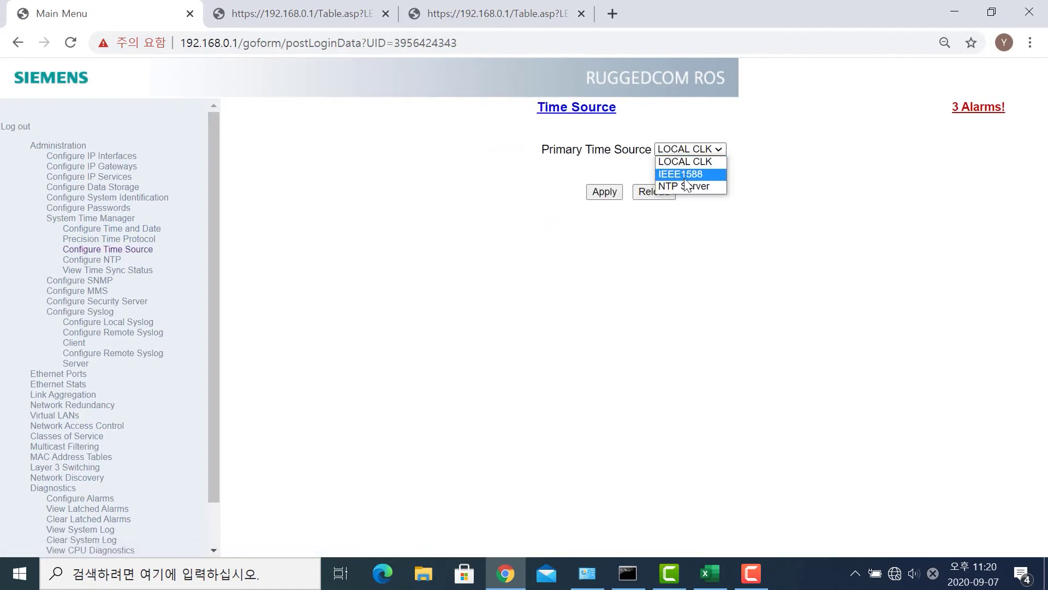
{"action": "left_click", "coordinate": [683, 185]}
{"action": "left_click", "coordinate": [617, 194]}
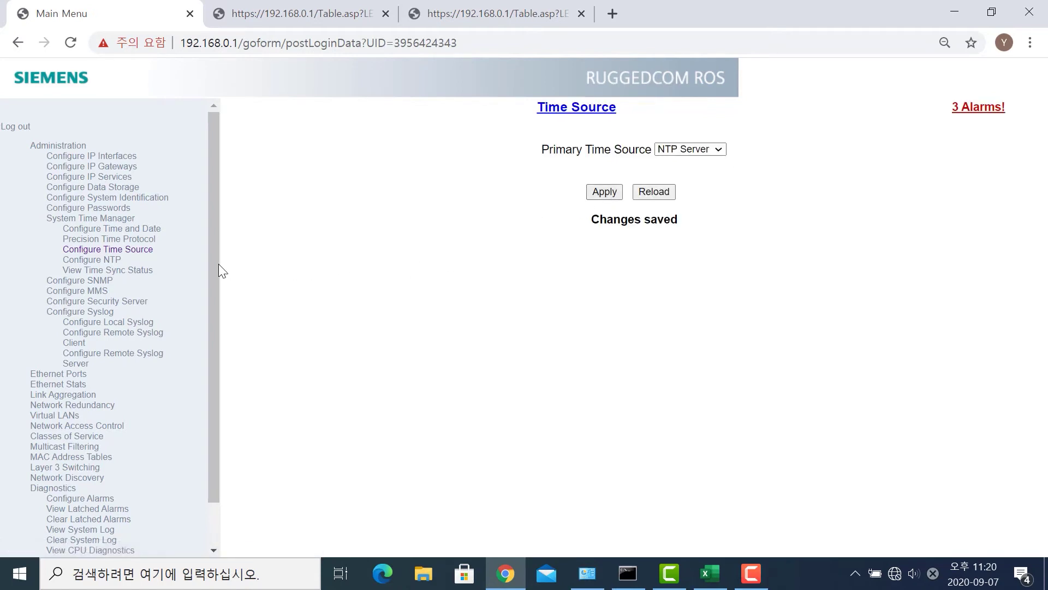
{"action": "left_click", "coordinate": [113, 267]}
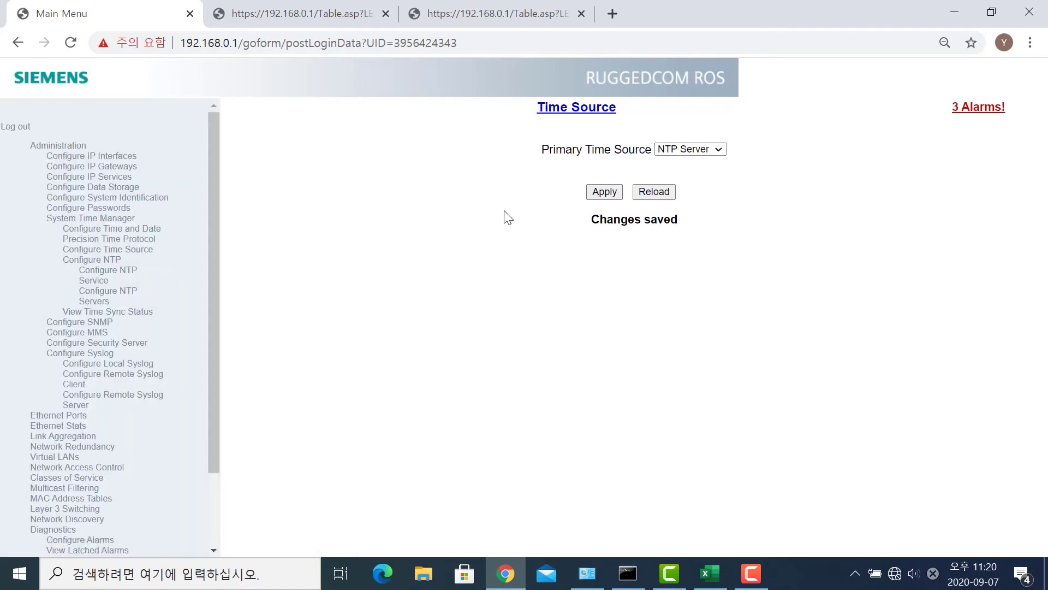
{"action": "left_click", "coordinate": [128, 277]}
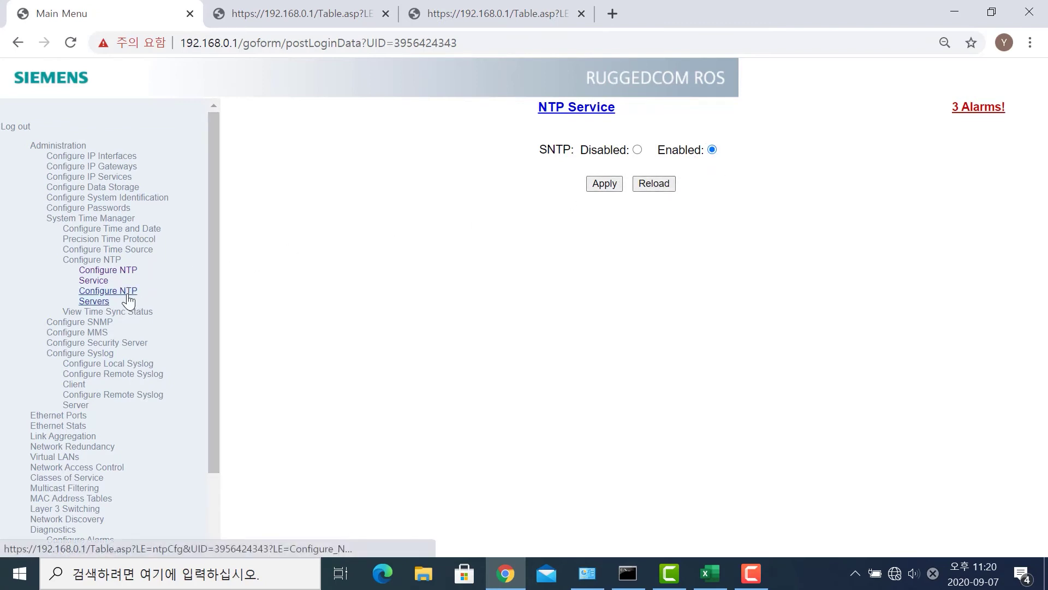
- Set the Primary NTP server IP address to 192.168.0.150 and apply it
{"action": "left_click", "coordinate": [128, 300]}
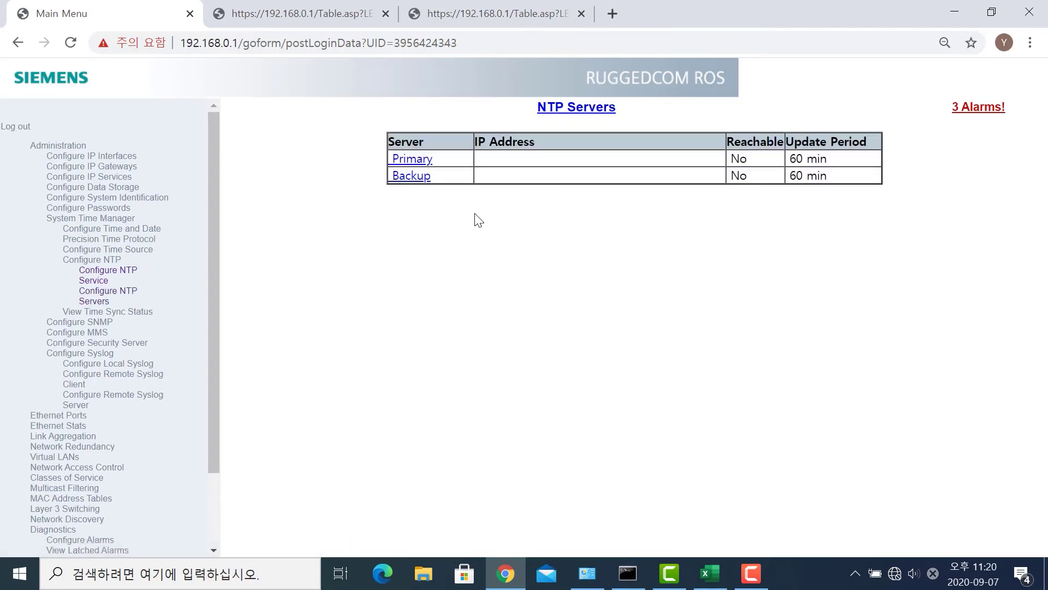
{"action": "left_click", "coordinate": [418, 163]}
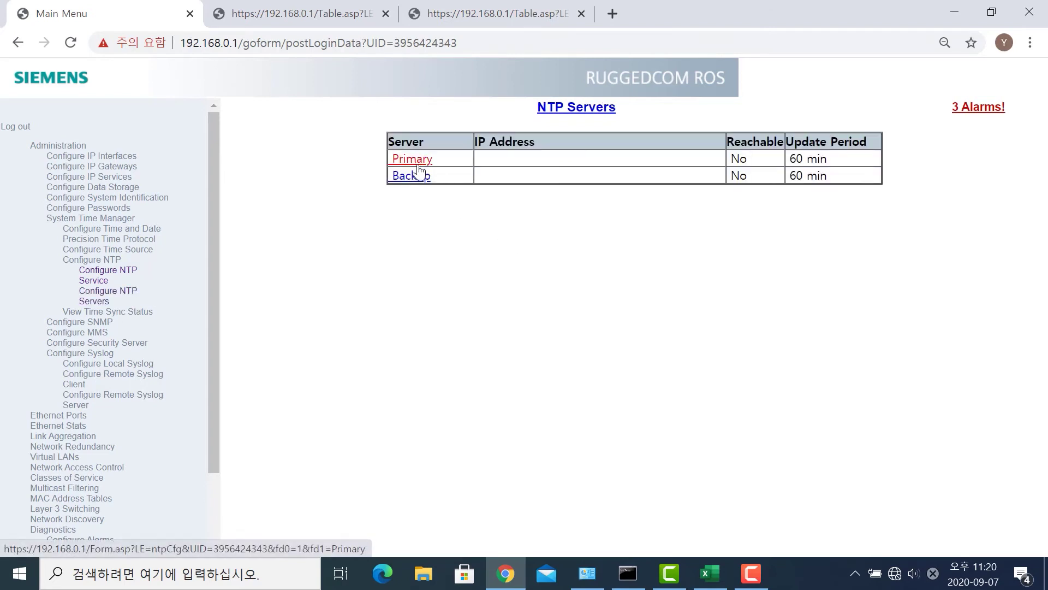
{"action": "left_click", "coordinate": [580, 171]}
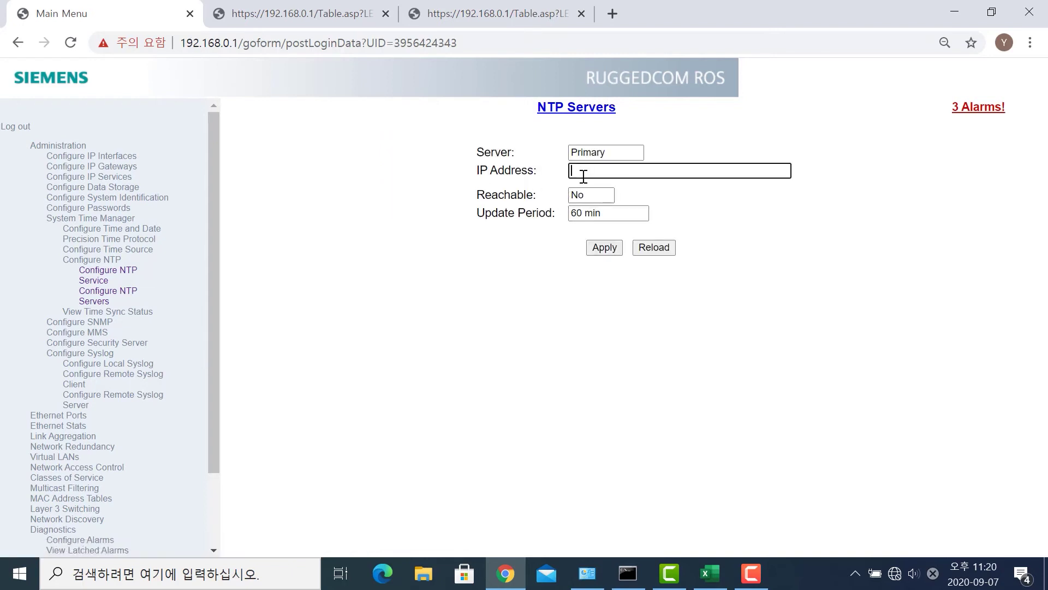
{"action": "type", "text": "192.168.0.150"}
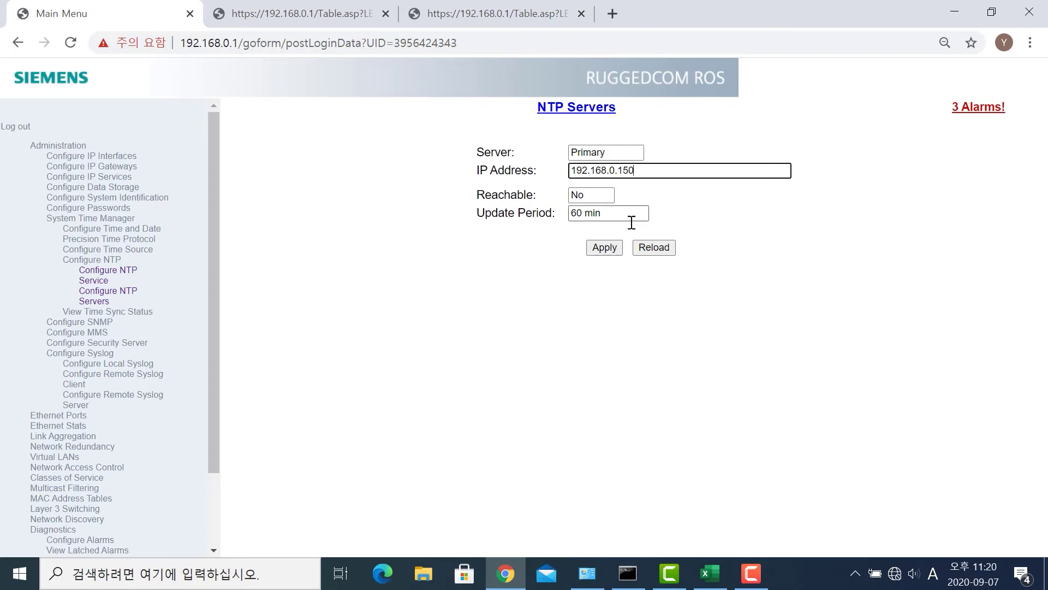
{"action": "left_click", "coordinate": [611, 247]}
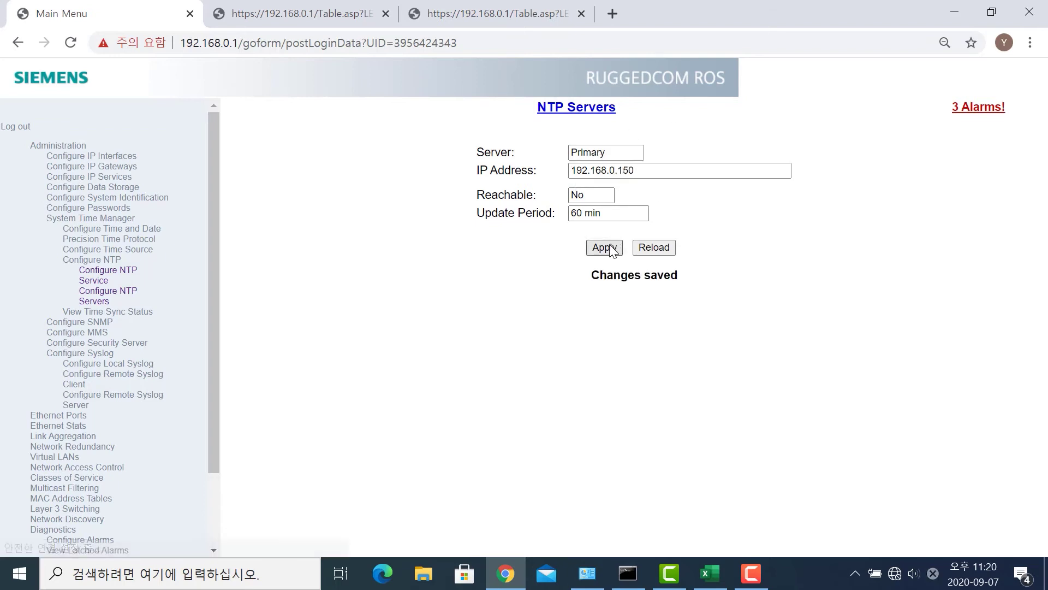
{"action": "left_click", "coordinate": [100, 301]}
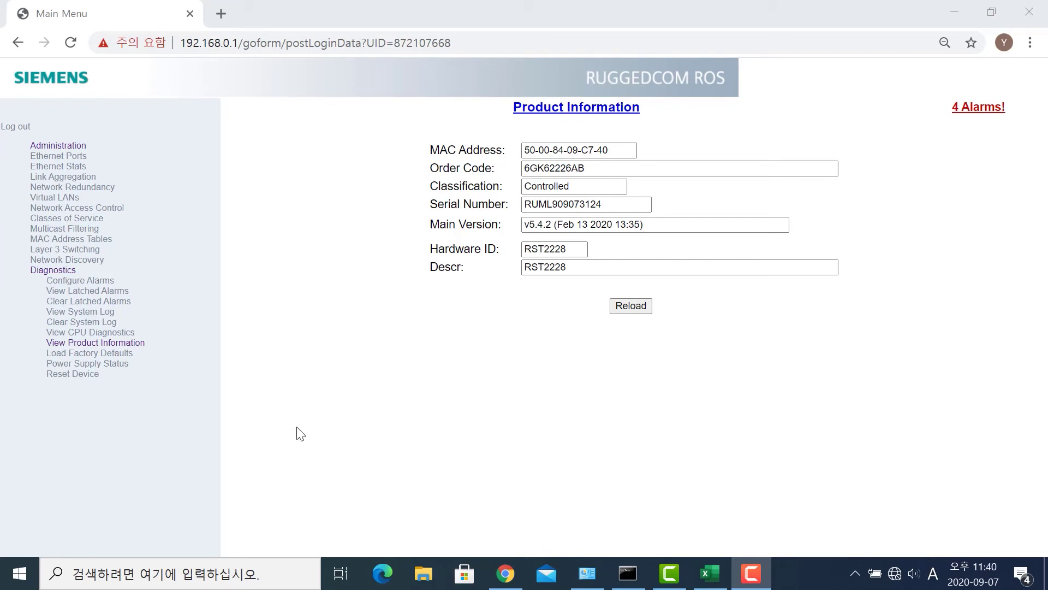
- Bring the browser forward and open the SNMP Users page under Configure SNMP
{"action": "left_click", "coordinate": [143, 223]}
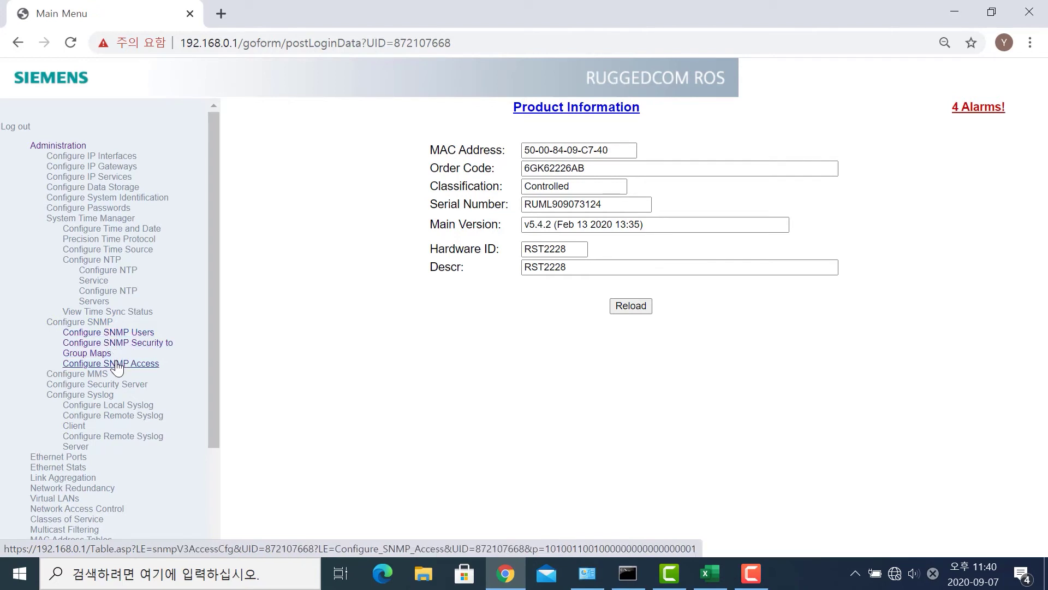
{"action": "left_click", "coordinate": [121, 334]}
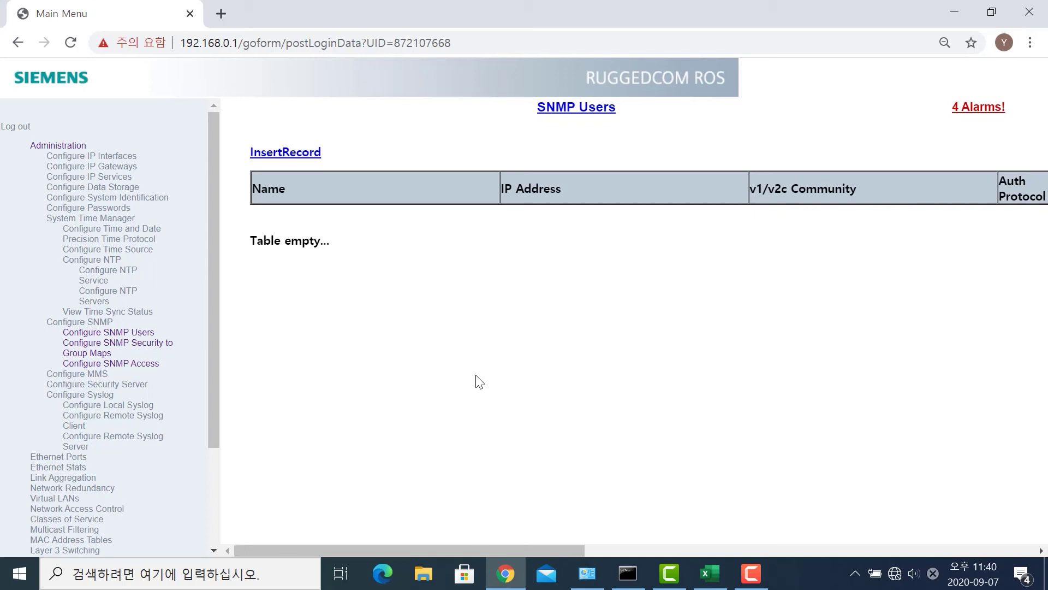
- Add SNMP user ruggedcom_nms at 192.168.0.200 with the saved v1/v2c community string, and apply
{"action": "left_click", "coordinate": [289, 157]}
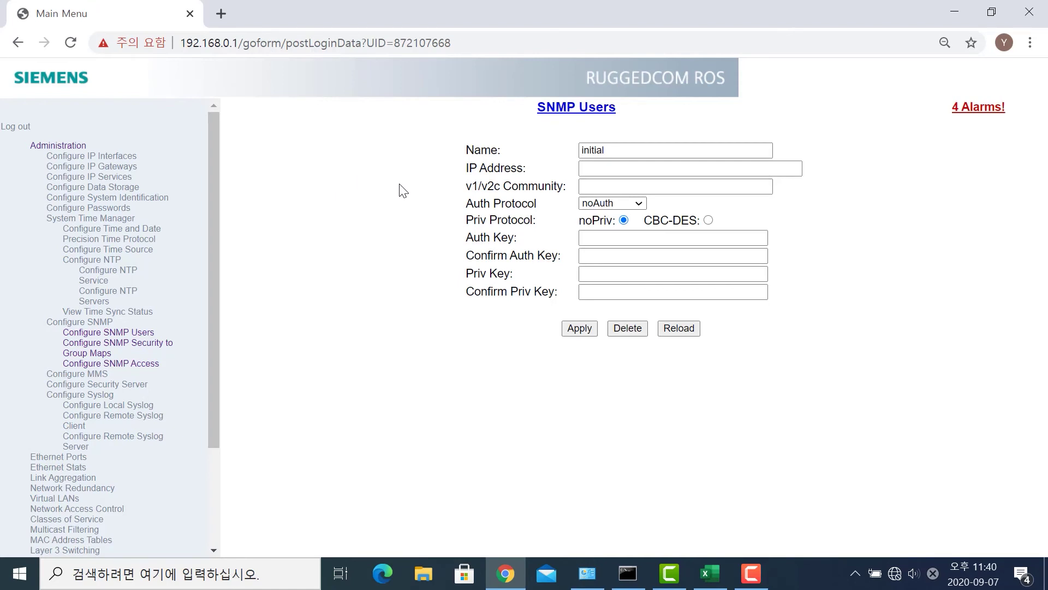
{"action": "double_click", "coordinate": [653, 154]}
{"action": "type", "text": "ruggedcom_nms"}
{"action": "left_click", "coordinate": [583, 187]}
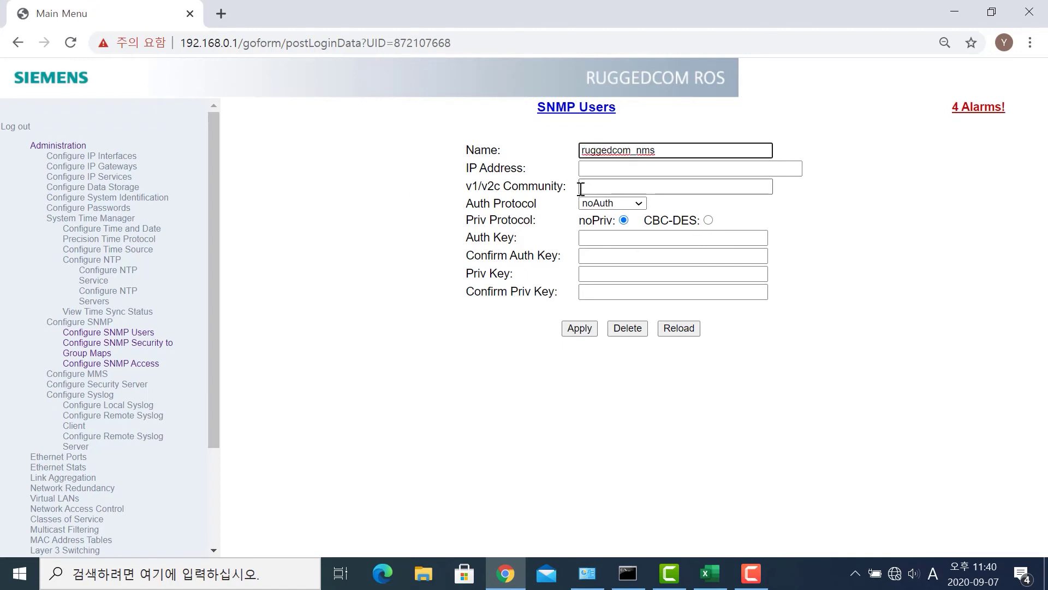
{"action": "left_click", "coordinate": [601, 171]}
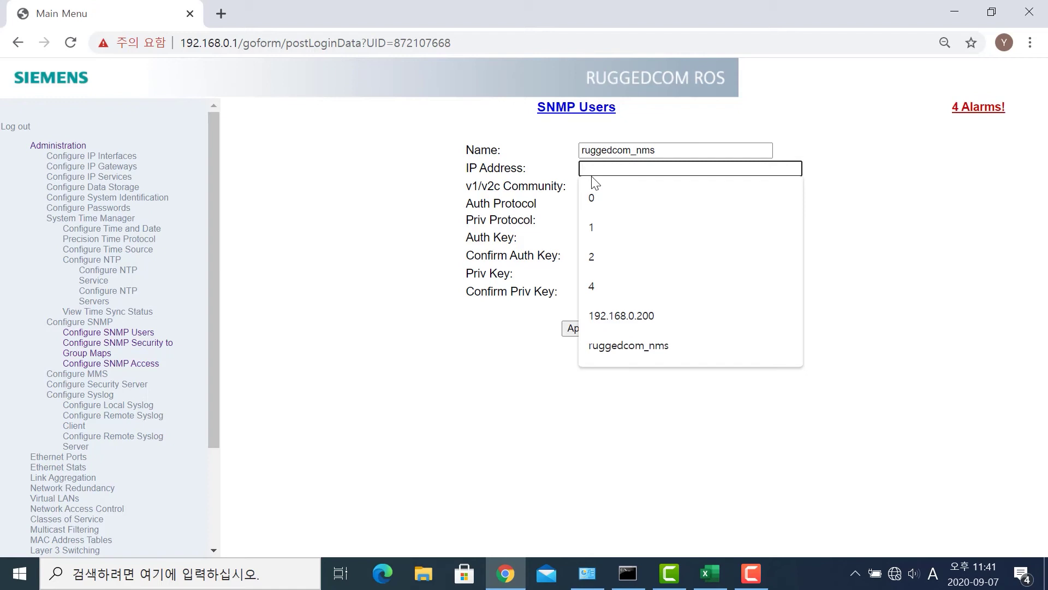
{"action": "type", "text": "192.168"}
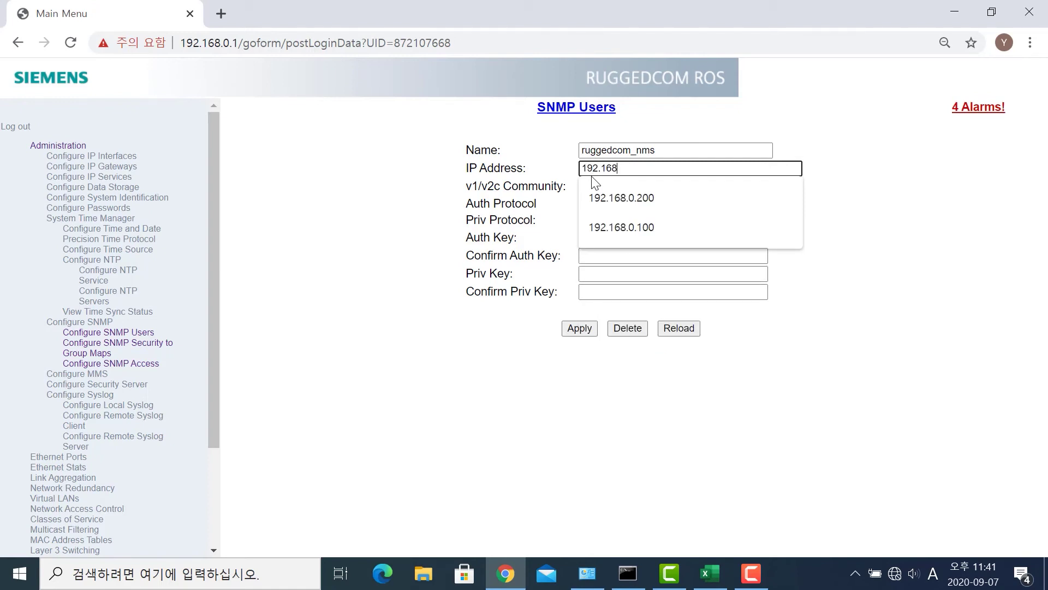
{"action": "type", "text": ".0.200"}
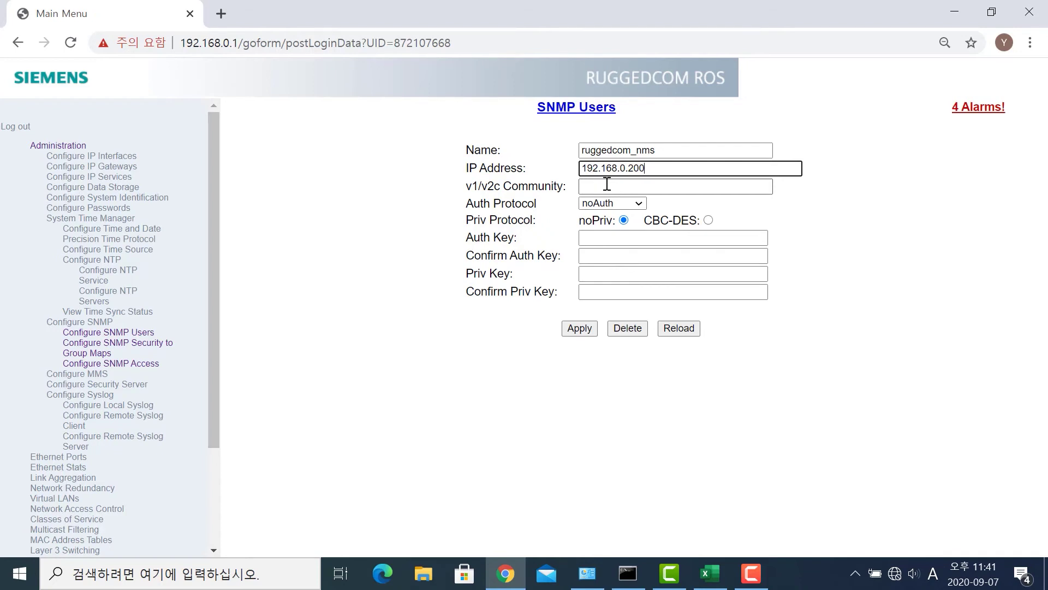
{"action": "left_click", "coordinate": [644, 187]}
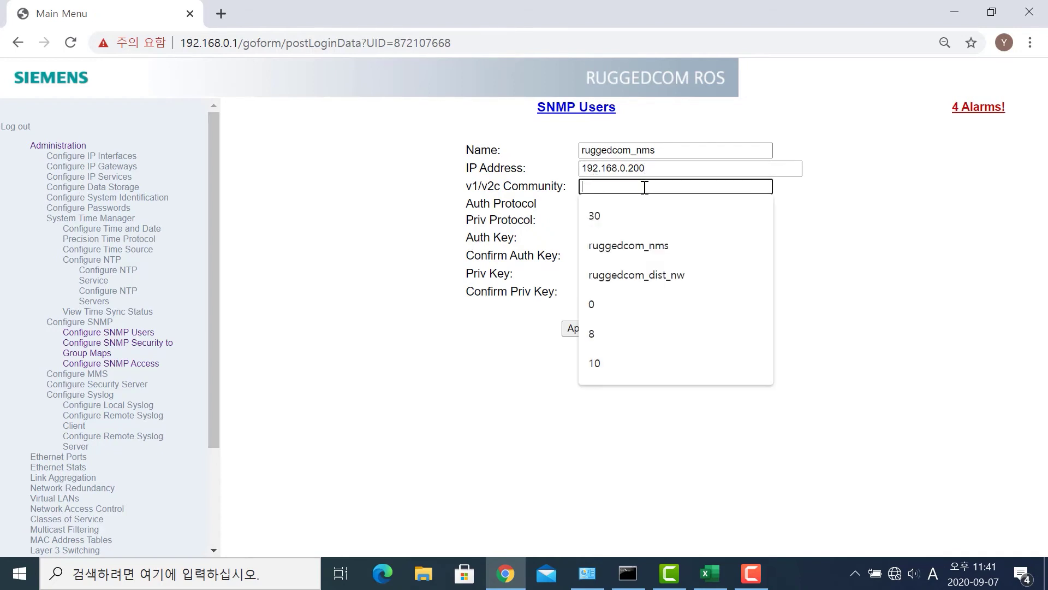
{"action": "key", "text": "Down"}
{"action": "key", "text": "Down"}
{"action": "key", "text": "Return"}
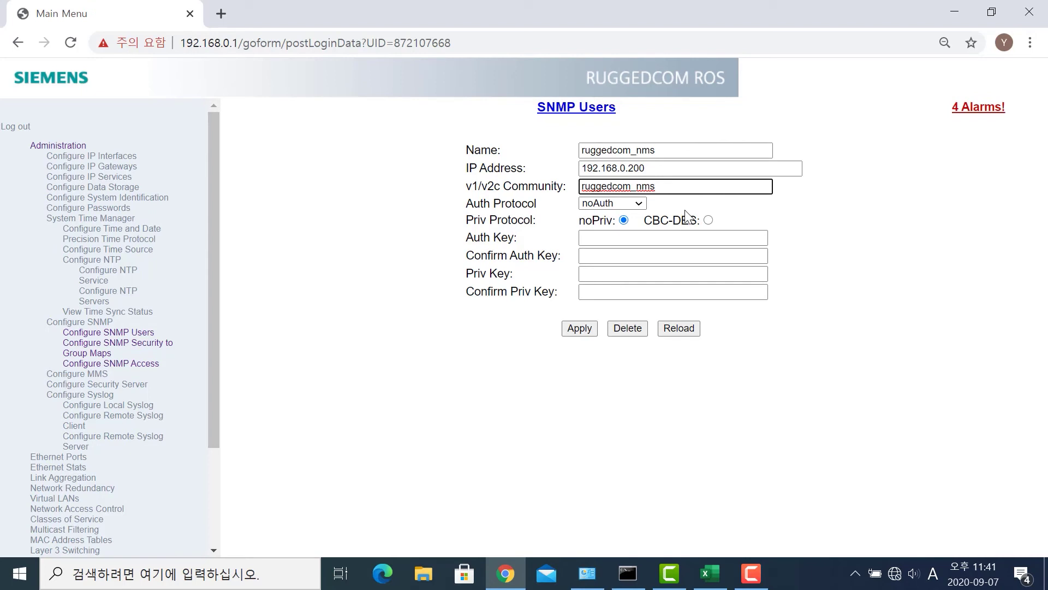
{"action": "left_click", "coordinate": [573, 327]}
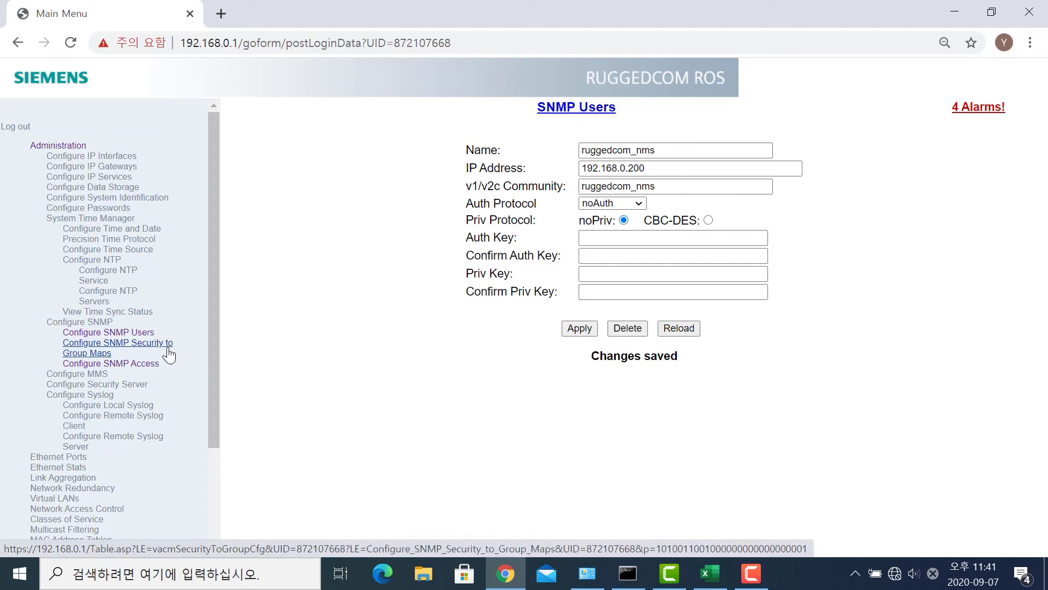
- Create an snmpV2c security-to-group map with name and group both ruggedcom_nms, and save it
{"action": "left_click", "coordinate": [167, 350]}
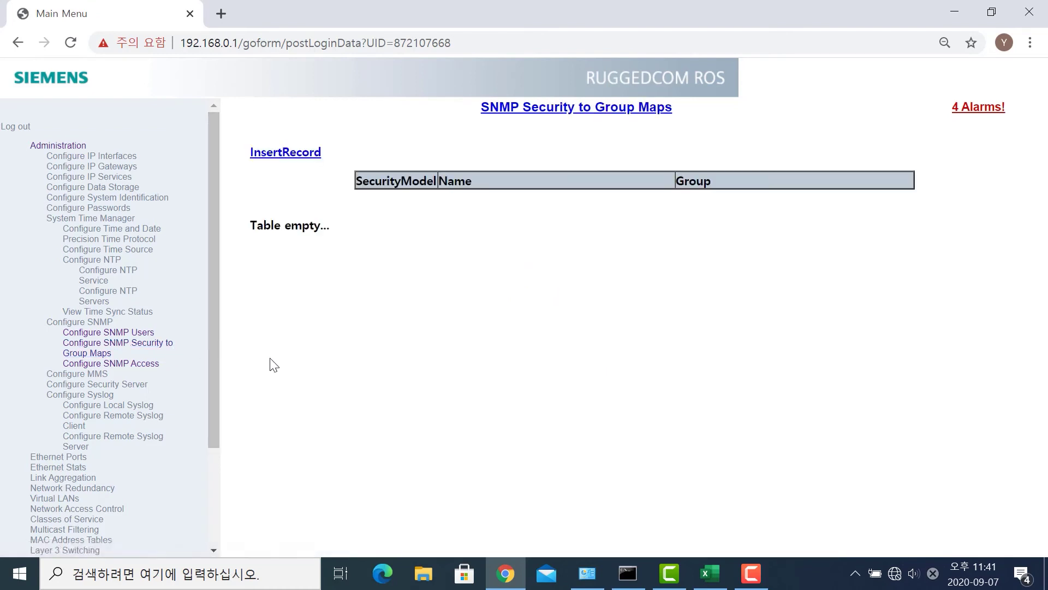
{"action": "left_click", "coordinate": [307, 155]}
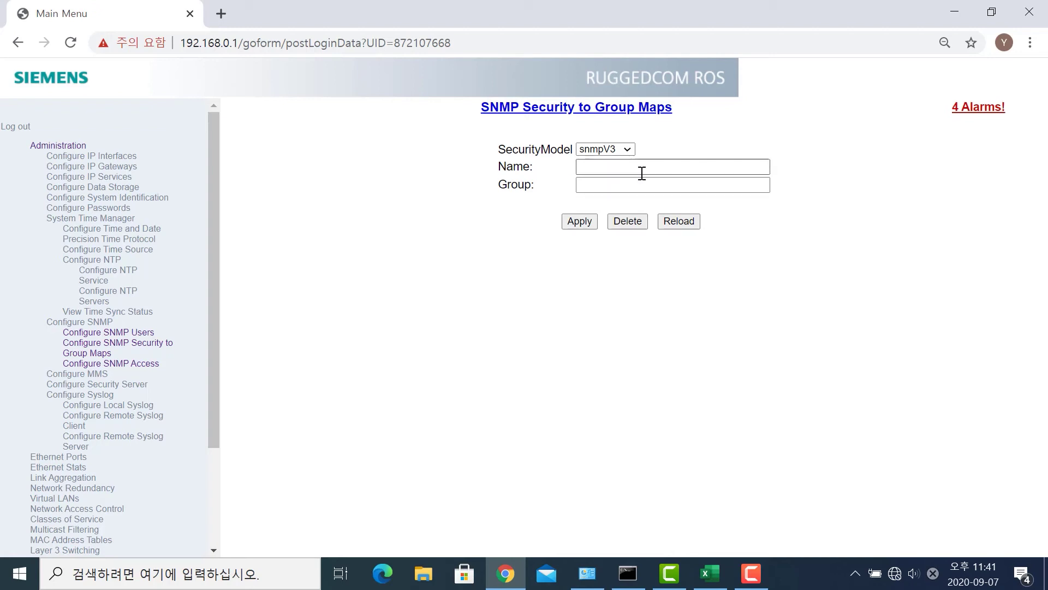
{"action": "left_click", "coordinate": [627, 153]}
{"action": "left_click", "coordinate": [623, 175]}
{"action": "left_click", "coordinate": [624, 170]}
{"action": "type", "text": "ruggedcom_nms"}
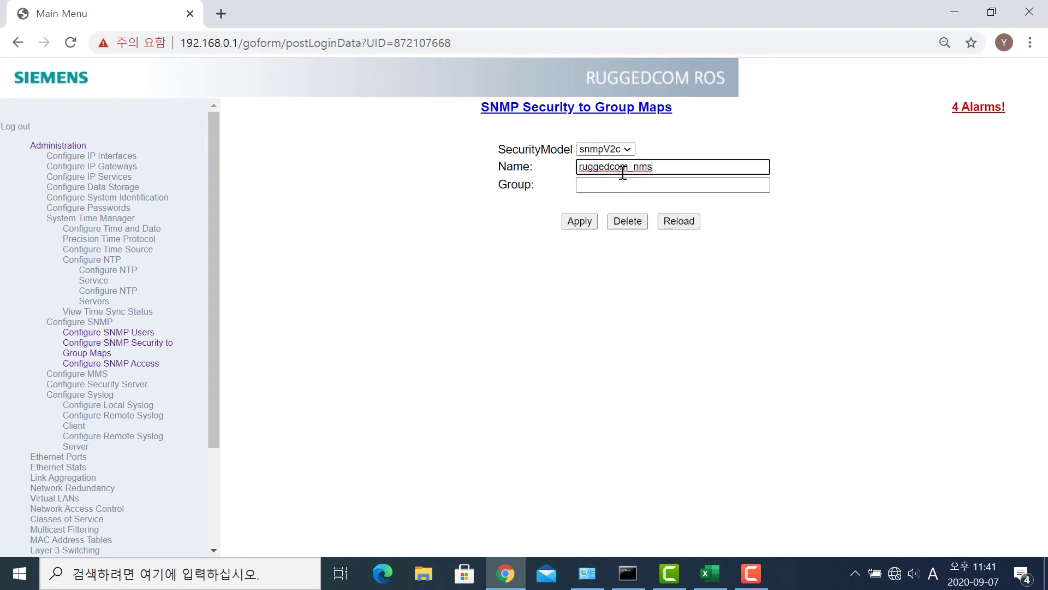
{"action": "left_click", "coordinate": [647, 188]}
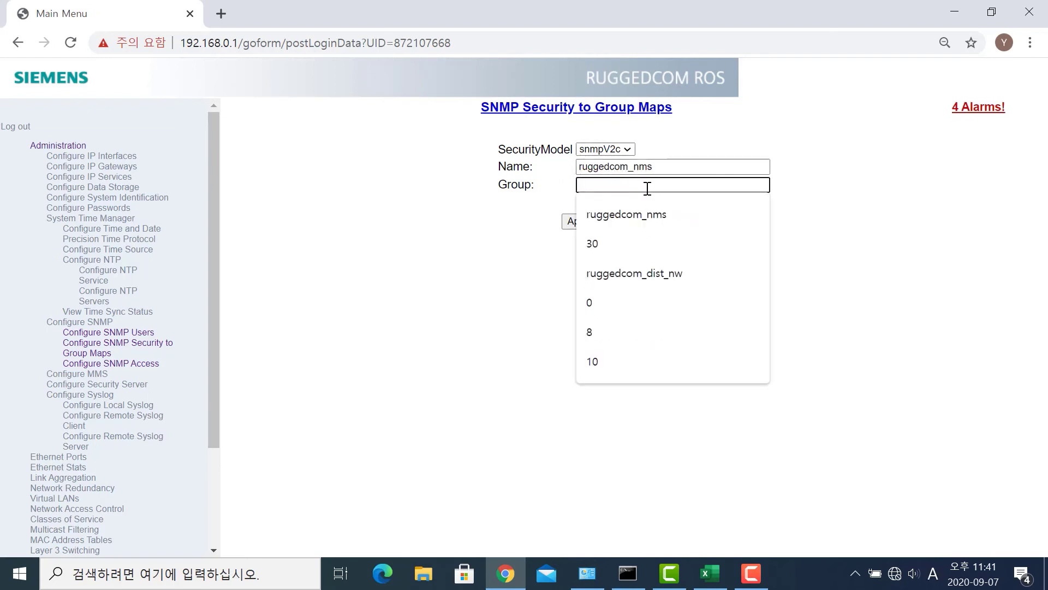
{"action": "type", "text": "ruggedcom_nms"}
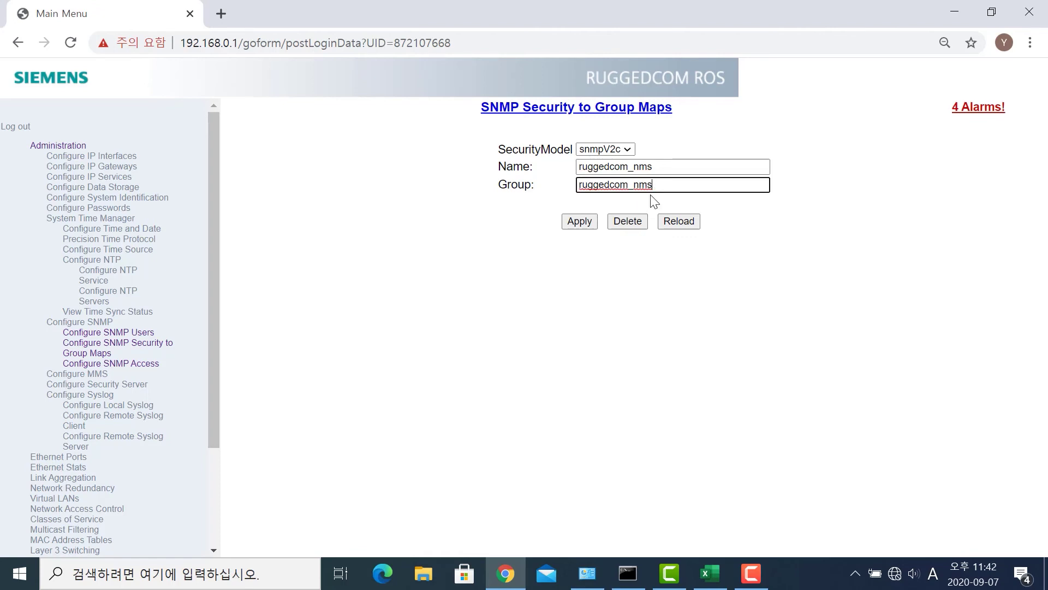
{"action": "left_click", "coordinate": [577, 224]}
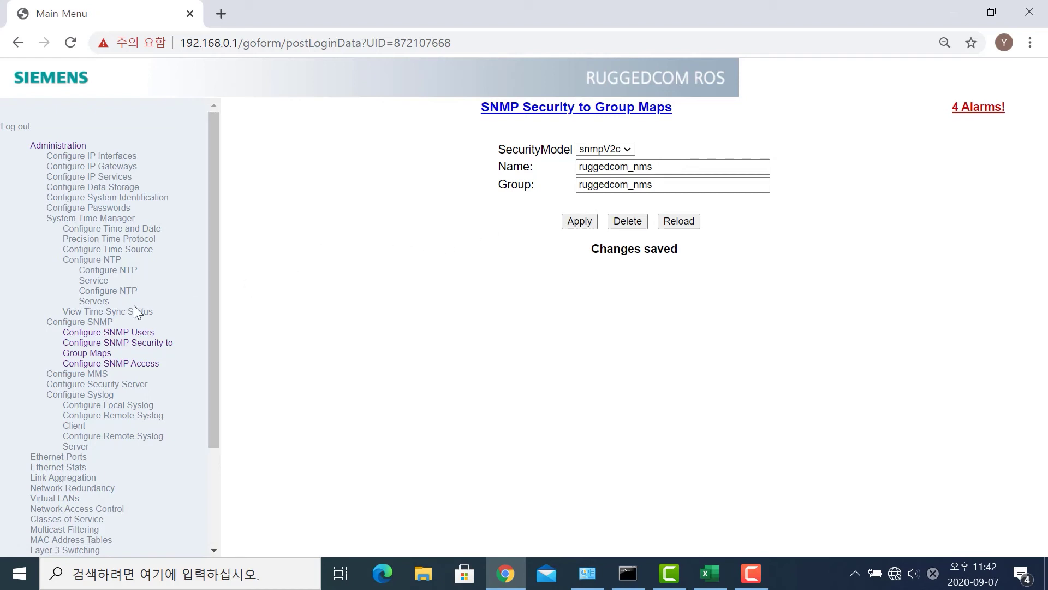
{"action": "left_click", "coordinate": [124, 367]}
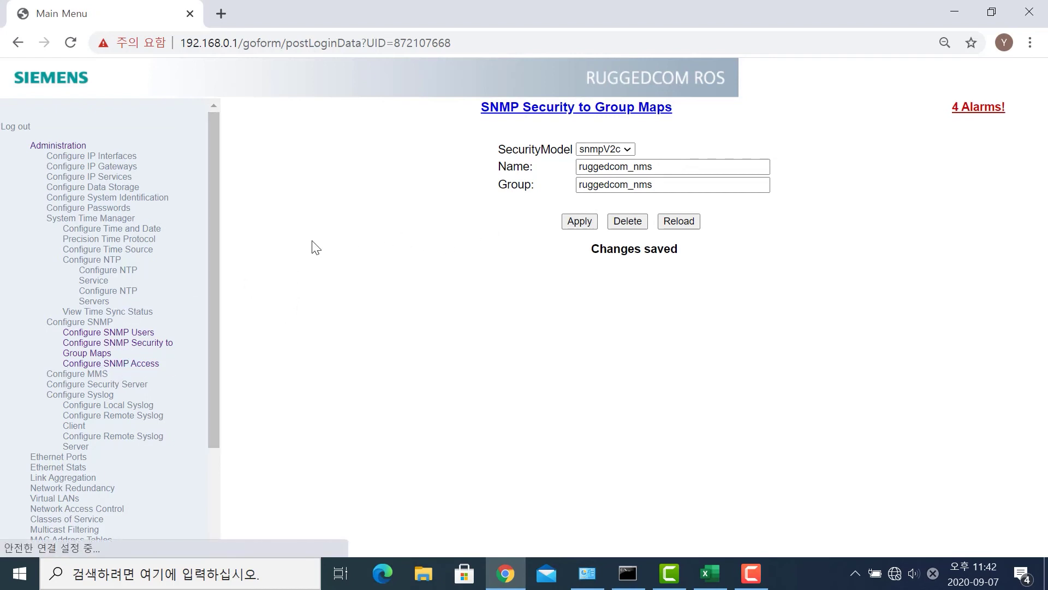
- Insert an SNMP access record for group ruggedcom_nms using the snmpV2c security model
{"action": "left_click", "coordinate": [300, 158]}
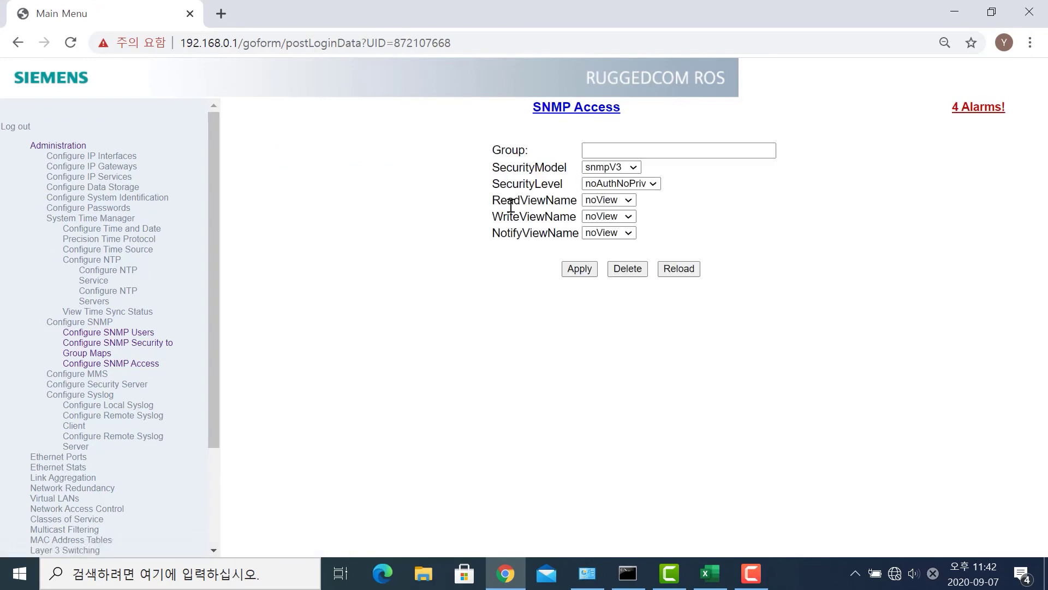
{"action": "left_click", "coordinate": [619, 151]}
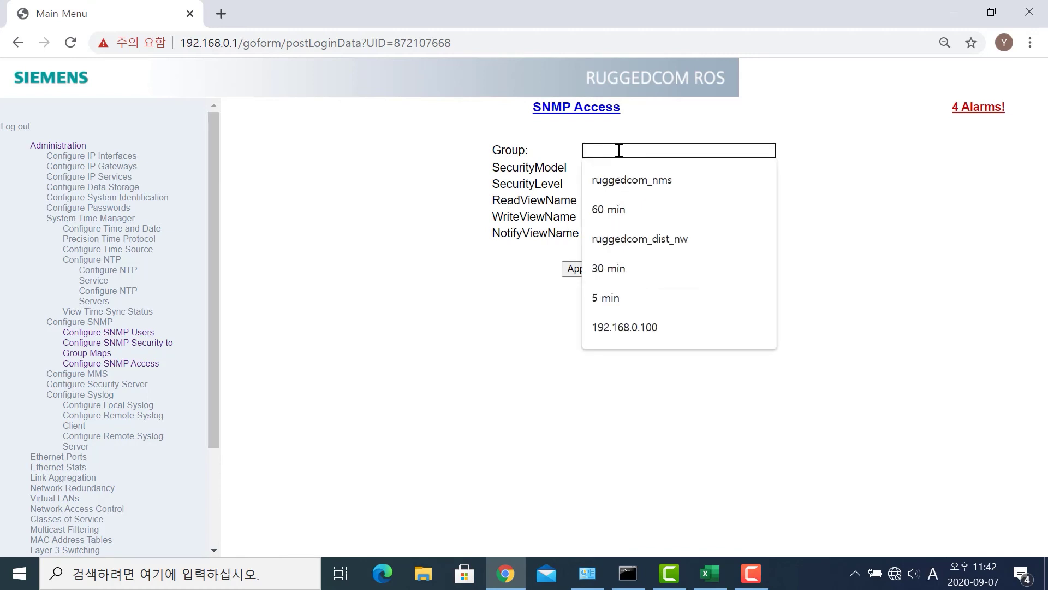
{"action": "left_click", "coordinate": [632, 179]}
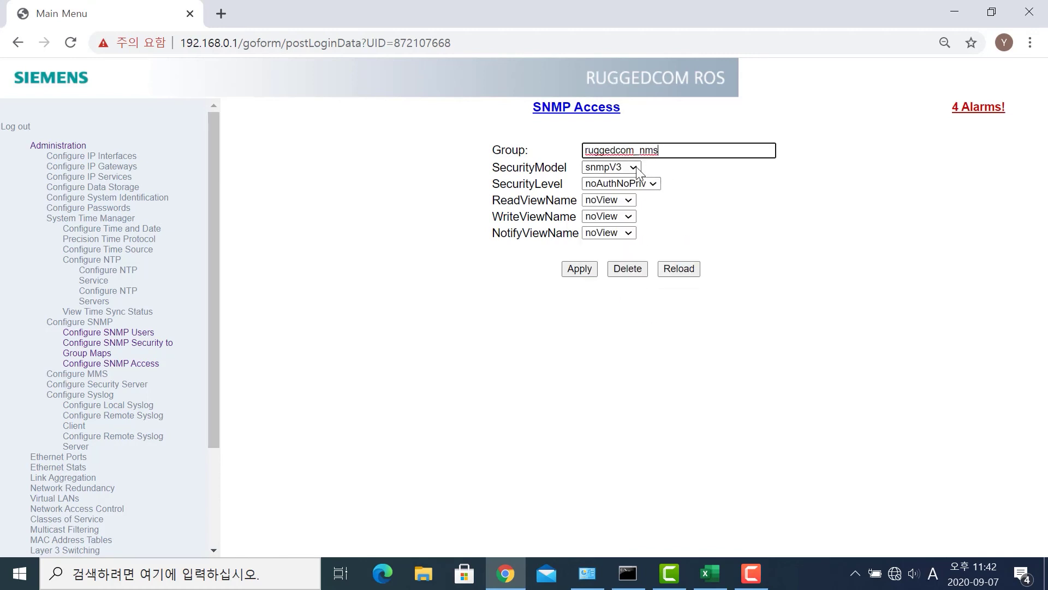
{"action": "left_click", "coordinate": [634, 167]}
{"action": "left_click", "coordinate": [631, 196]}
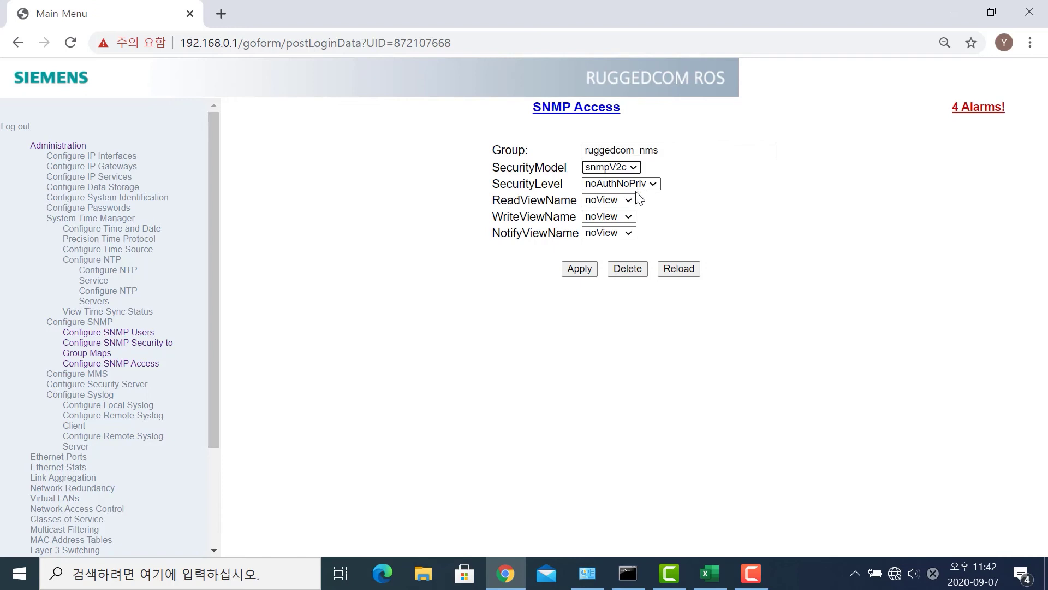
- Set the read, write and notify views to allOfMib and apply
{"action": "left_click", "coordinate": [627, 202]}
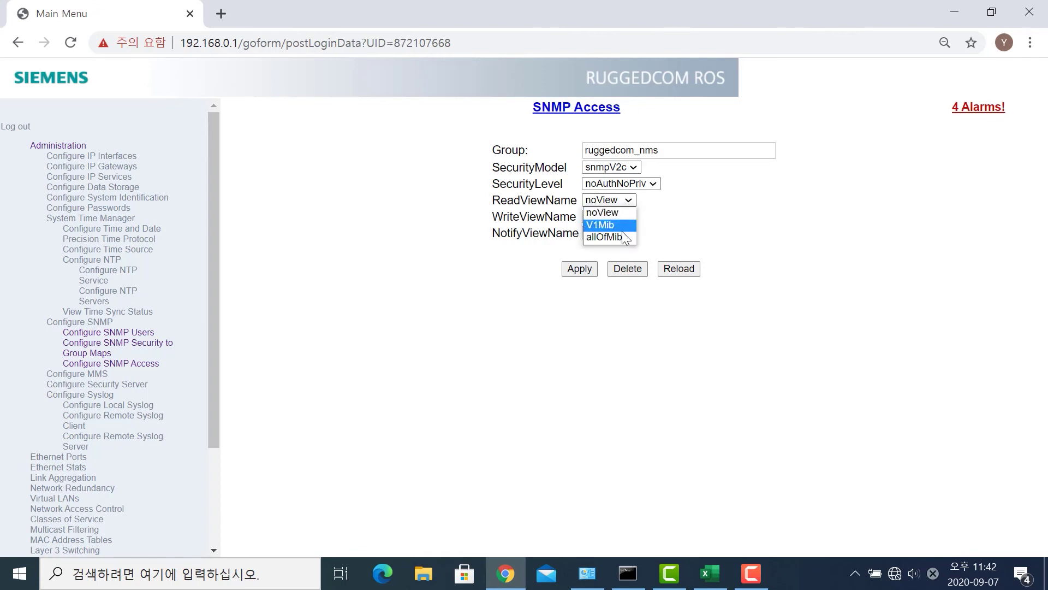
{"action": "left_click", "coordinate": [621, 227]}
{"action": "left_click", "coordinate": [629, 217]}
{"action": "left_click", "coordinate": [622, 253]}
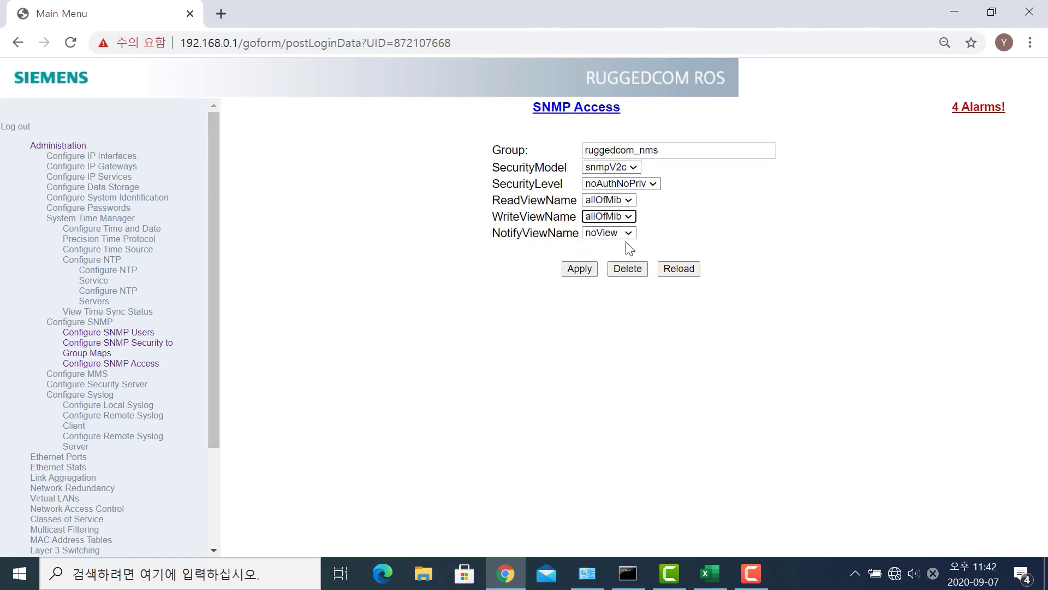
{"action": "left_click", "coordinate": [628, 234]}
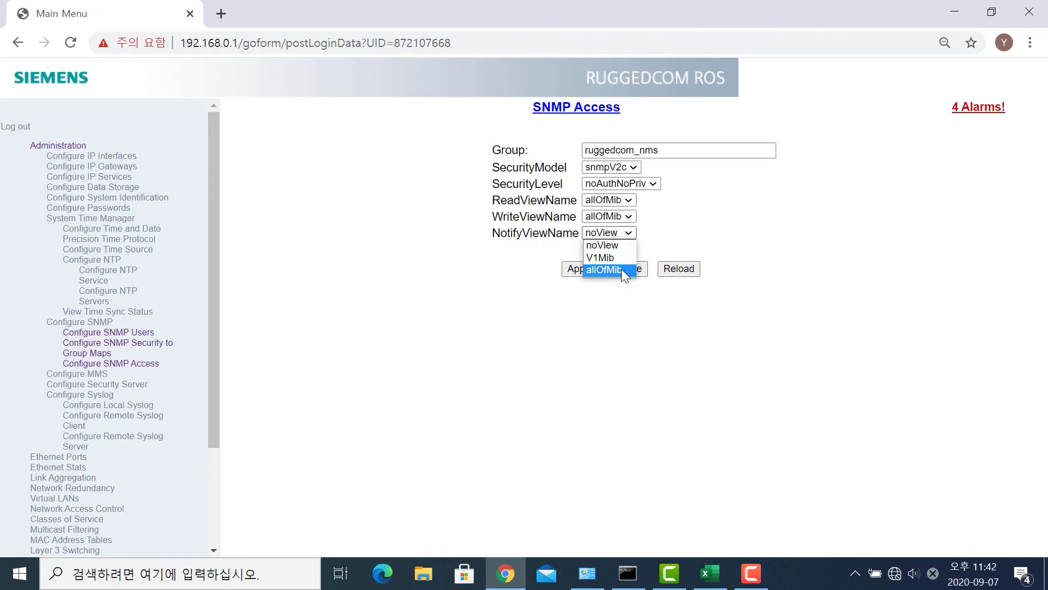
{"action": "left_click", "coordinate": [624, 270]}
{"action": "left_click", "coordinate": [588, 273]}
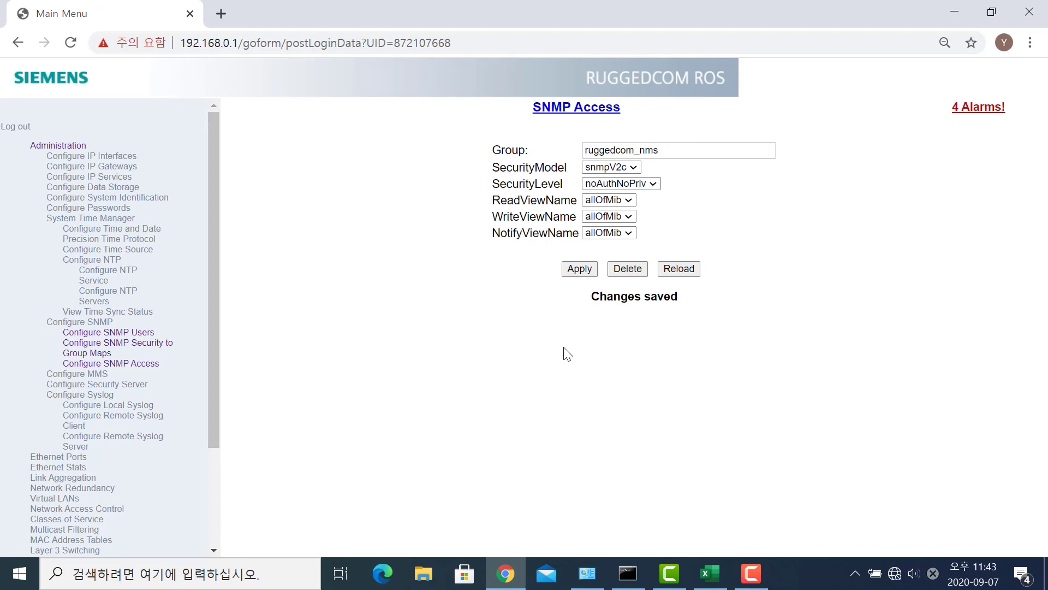
- Go to Ethernet Ports and open the Port Parameters table listing all 24 ports
{"action": "left_click", "coordinate": [131, 179]}
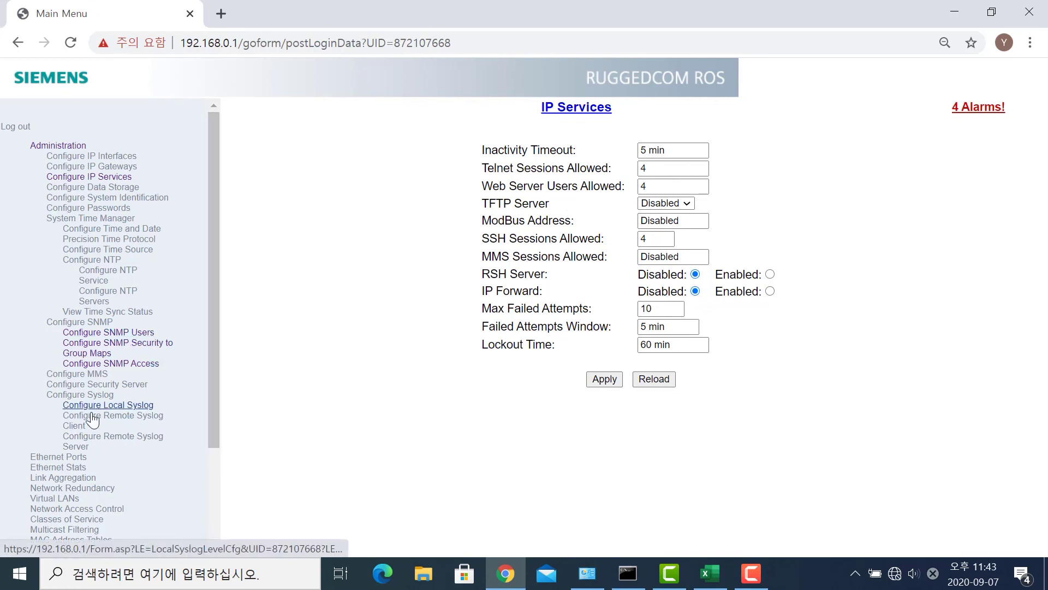
{"action": "left_click", "coordinate": [64, 148]}
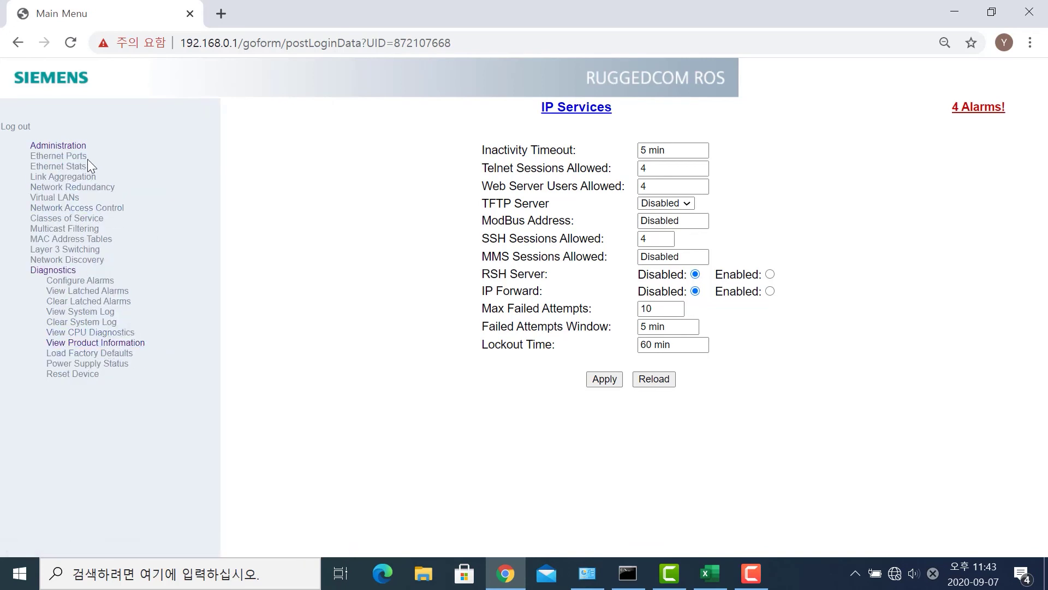
{"action": "left_click", "coordinate": [84, 158]}
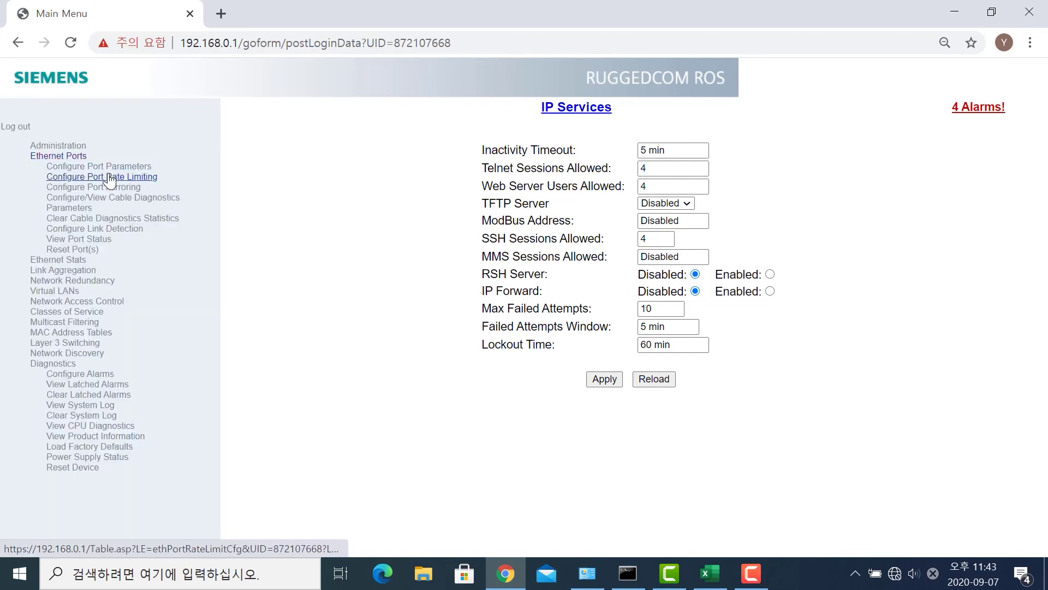
{"action": "left_click", "coordinate": [115, 171]}
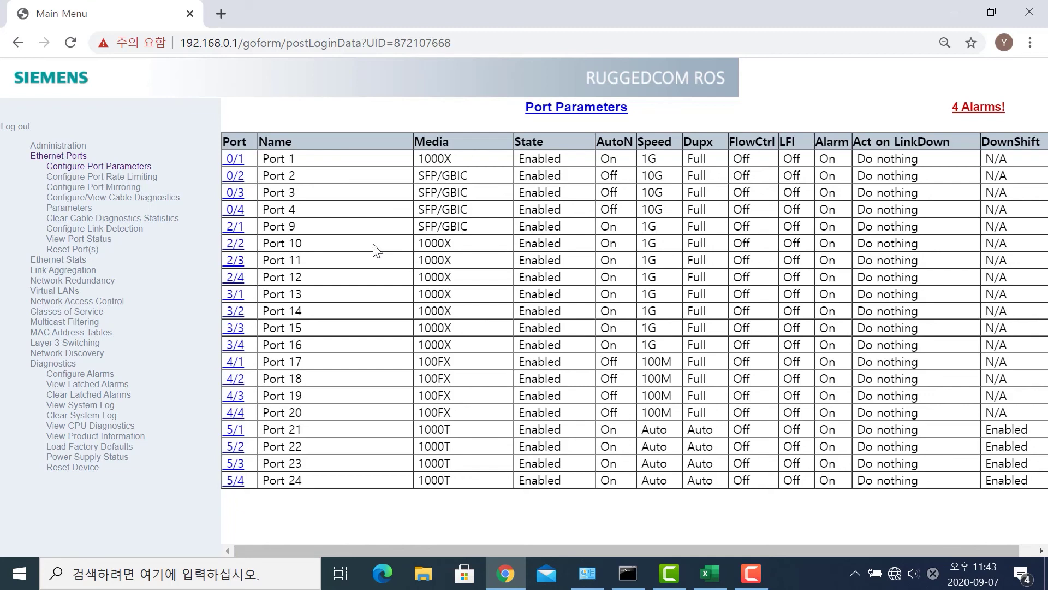
- Open port 2/1 (Port 9) and set its State to Disabled
{"action": "left_click", "coordinate": [239, 232]}
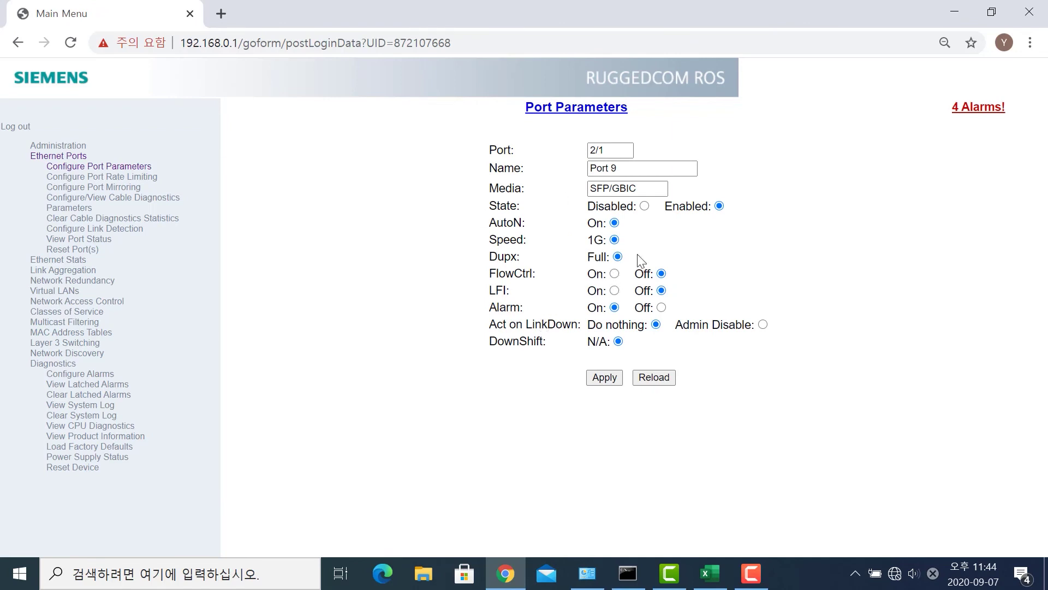
{"action": "left_click", "coordinate": [645, 206]}
- In IP Services, change Web Server Users Allowed to 1 and apply
{"action": "left_click", "coordinate": [80, 149]}
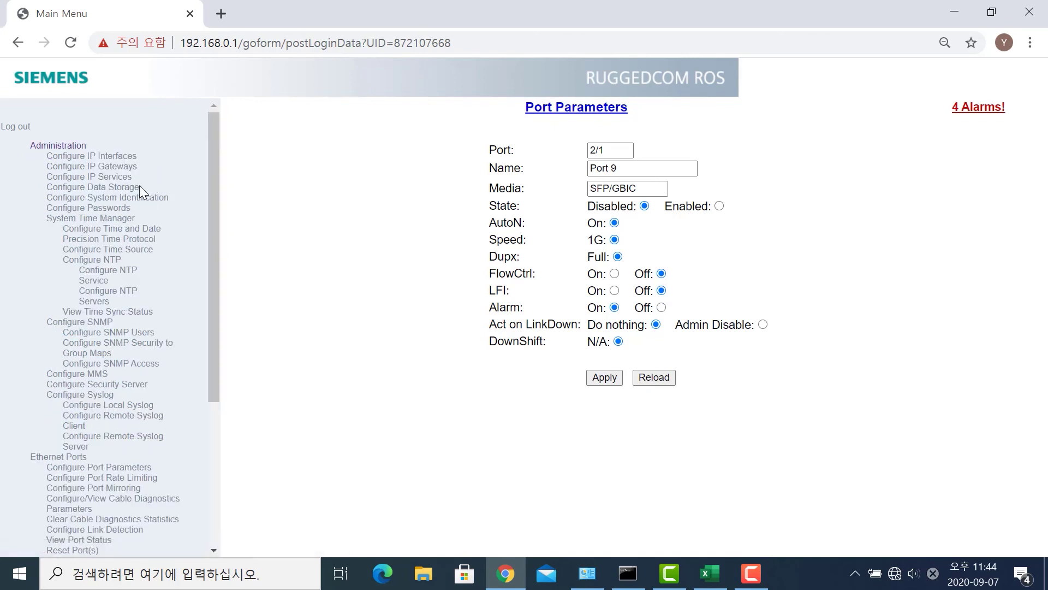
{"action": "left_click", "coordinate": [129, 182]}
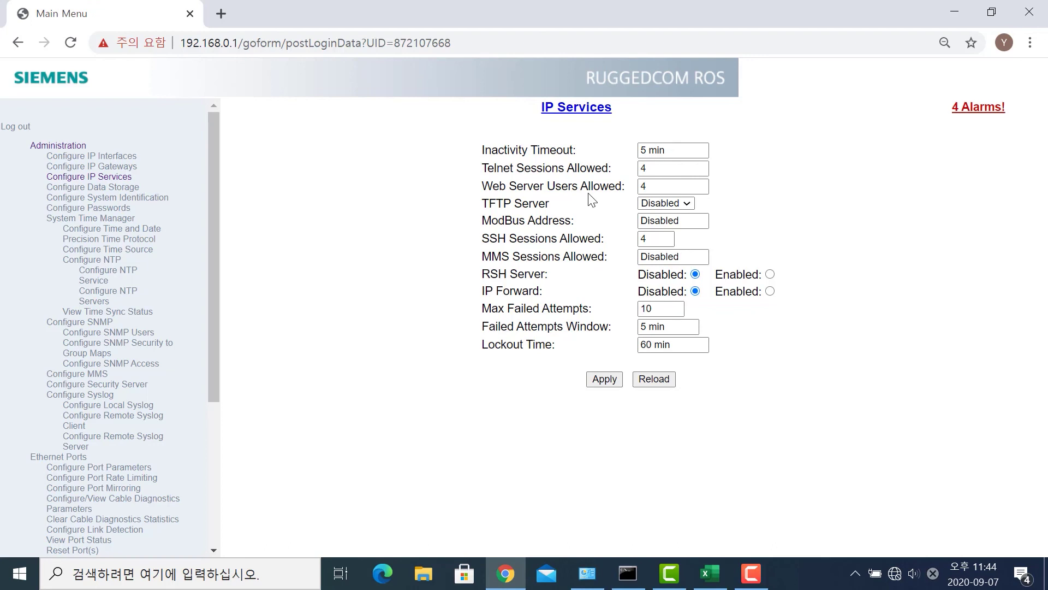
{"action": "left_click", "coordinate": [653, 191]}
{"action": "left_click", "coordinate": [652, 191]}
{"action": "key", "text": "BackSpace"}
{"action": "type", "text": "1"}
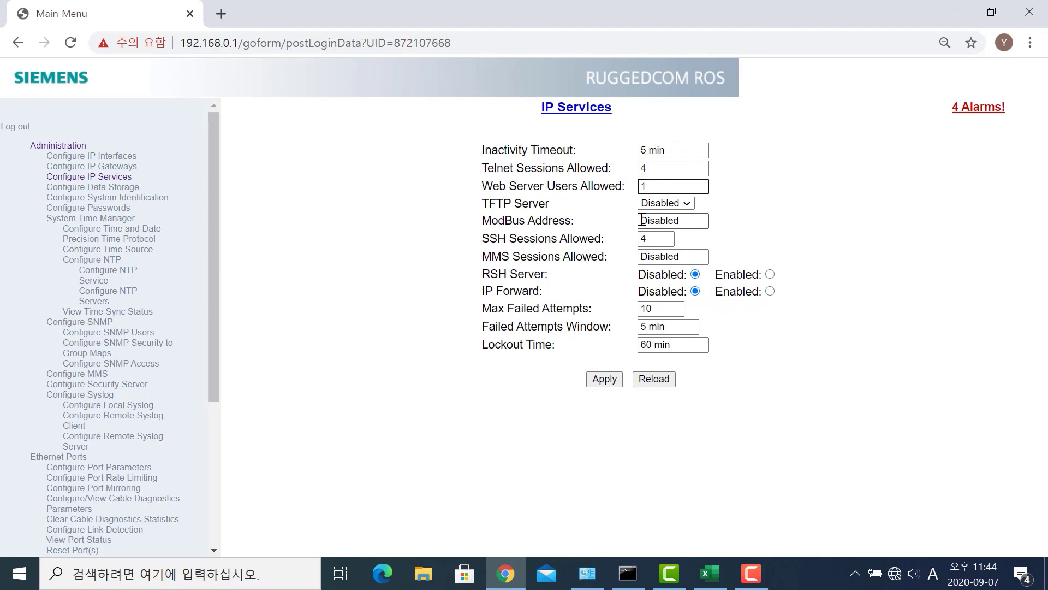
{"action": "left_click", "coordinate": [620, 386]}
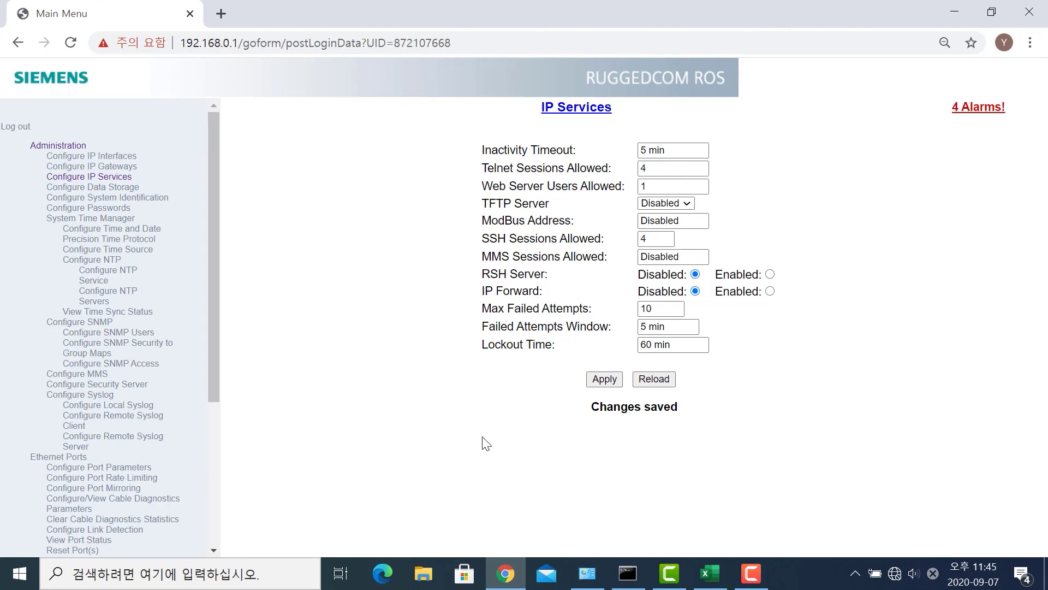
- Under Network Discovery > LLDP, set the global LLDP State to Disabled and apply
{"action": "left_click", "coordinate": [73, 149]}
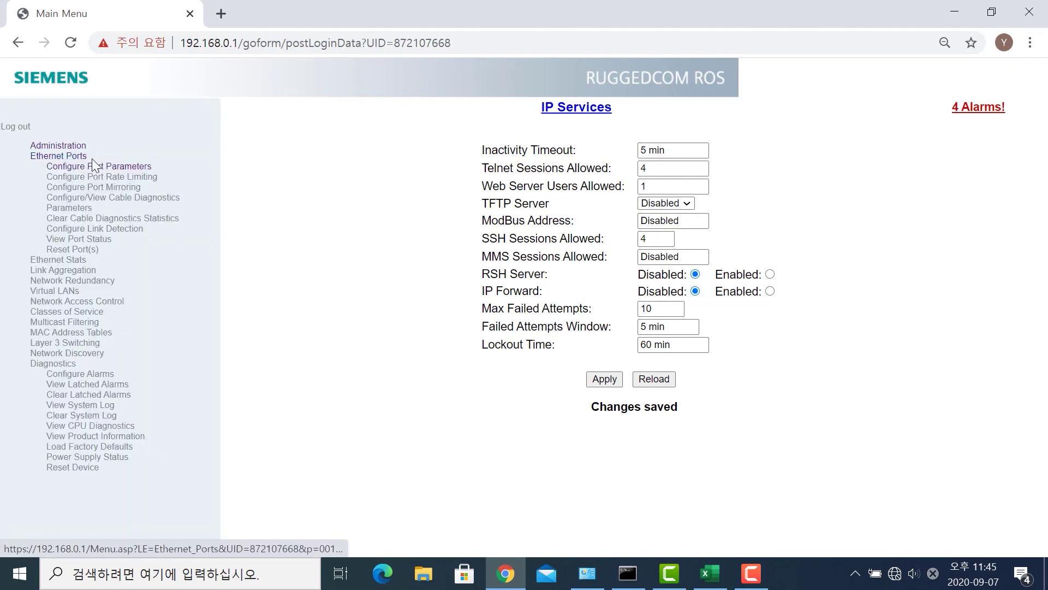
{"action": "left_click", "coordinate": [102, 353]}
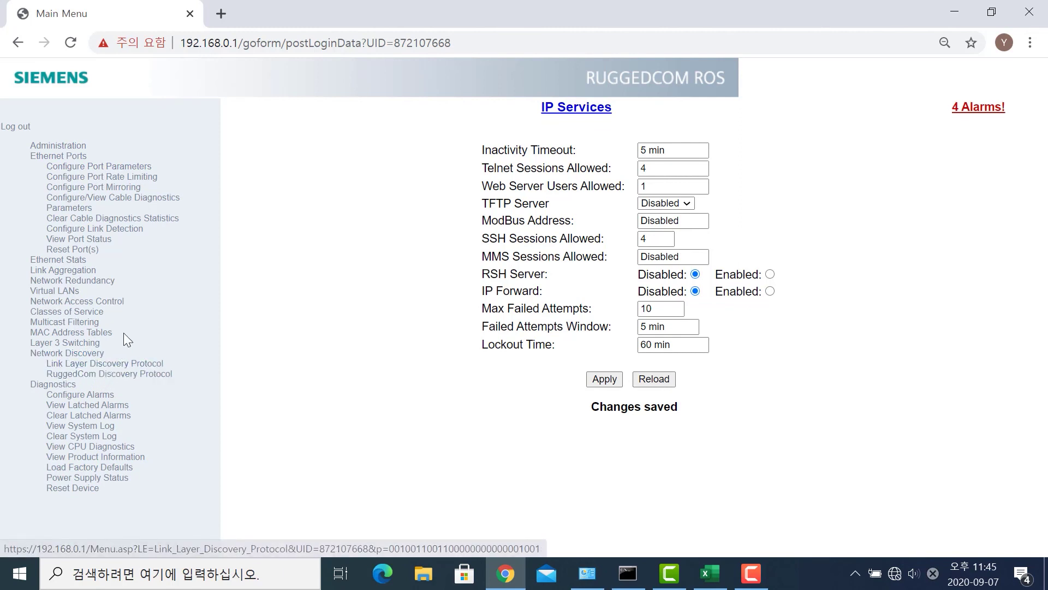
{"action": "left_click", "coordinate": [104, 365]}
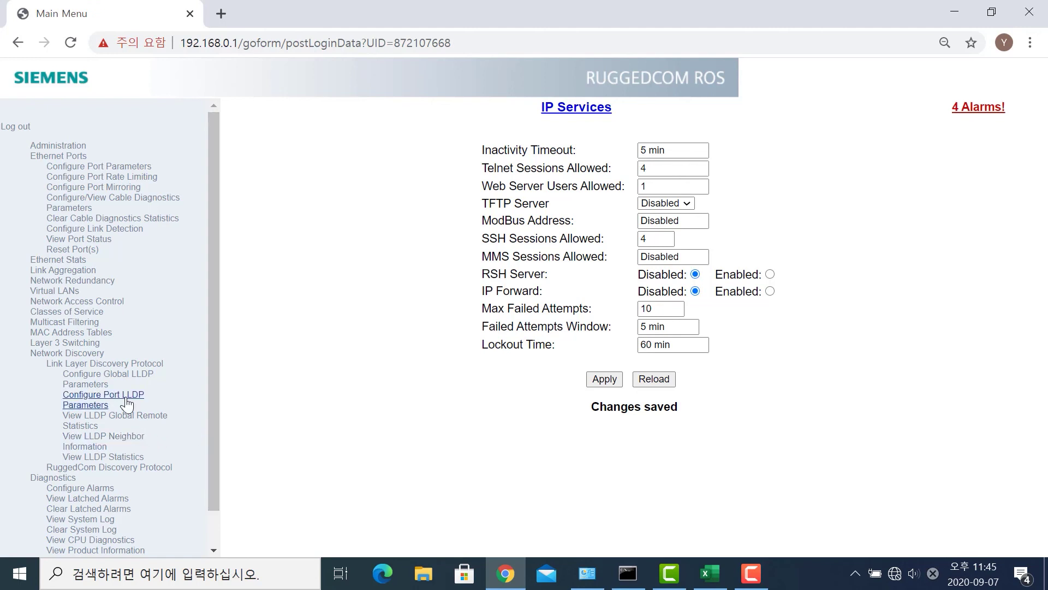
{"action": "left_click", "coordinate": [129, 377]}
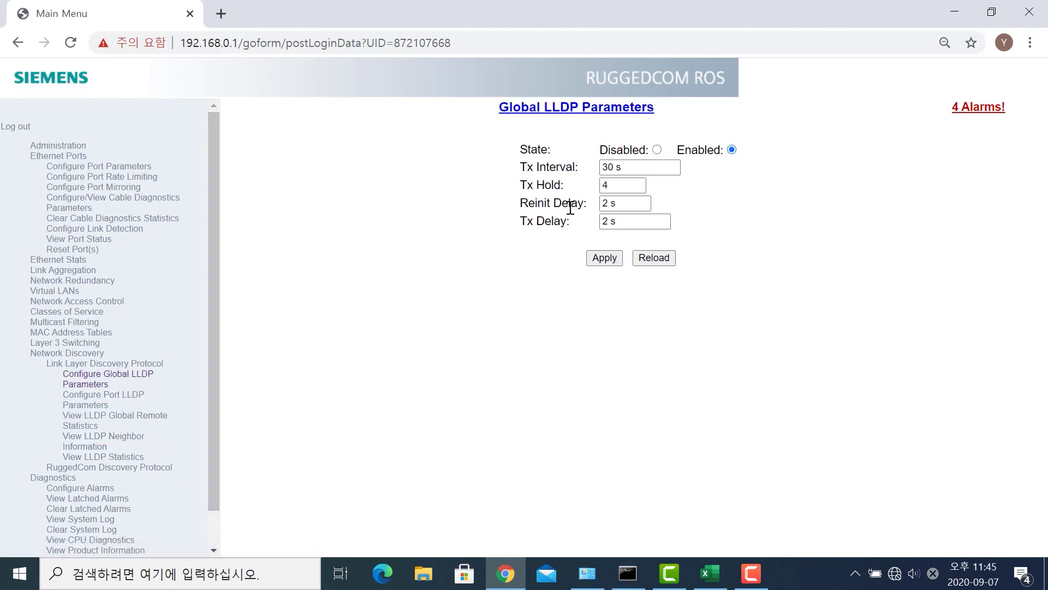
{"action": "left_click", "coordinate": [657, 150]}
{"action": "left_click", "coordinate": [601, 259]}
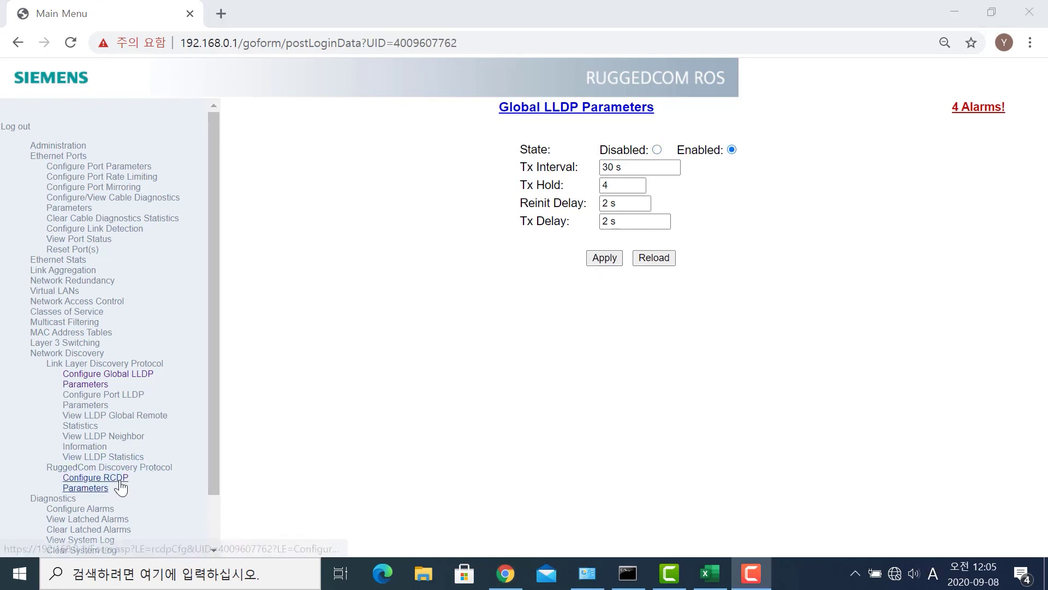
- On the RCDP Parameters page, set RCDP Discovery to Disabled and apply
{"action": "left_click", "coordinate": [121, 485]}
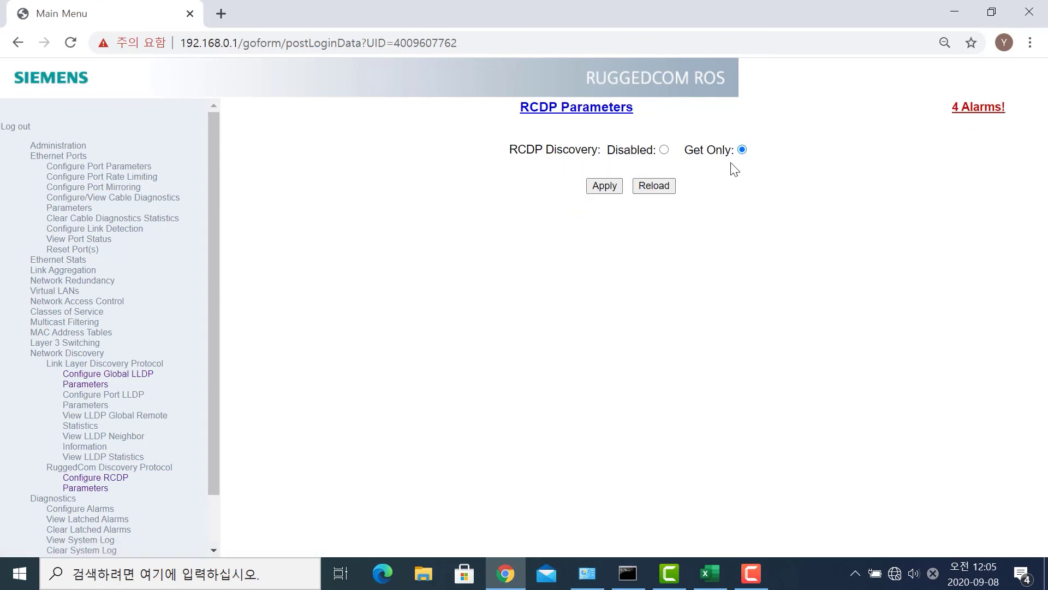
{"action": "left_click", "coordinate": [665, 150]}
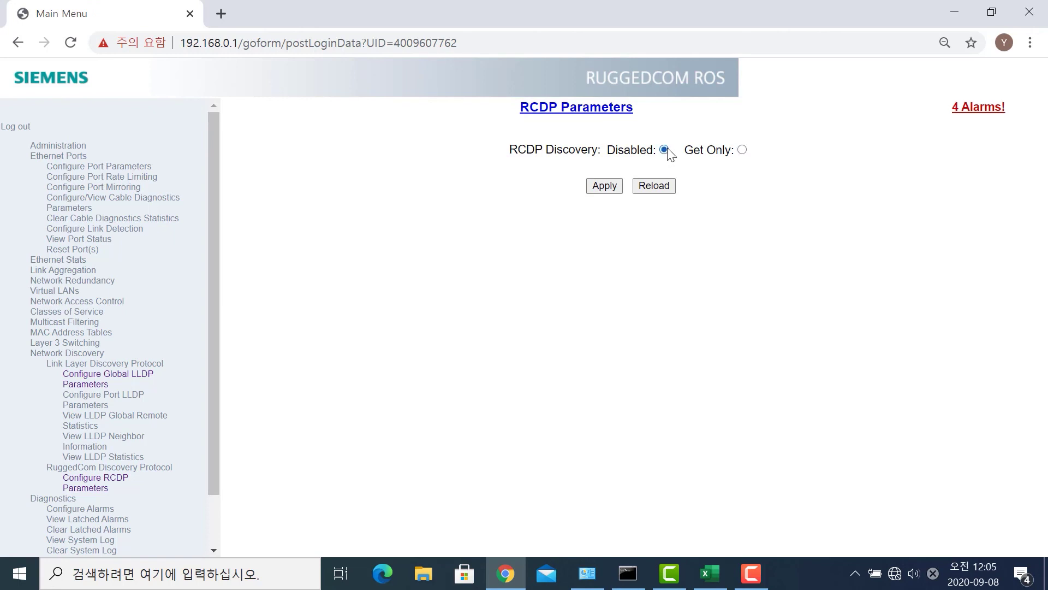
{"action": "left_click", "coordinate": [607, 187]}
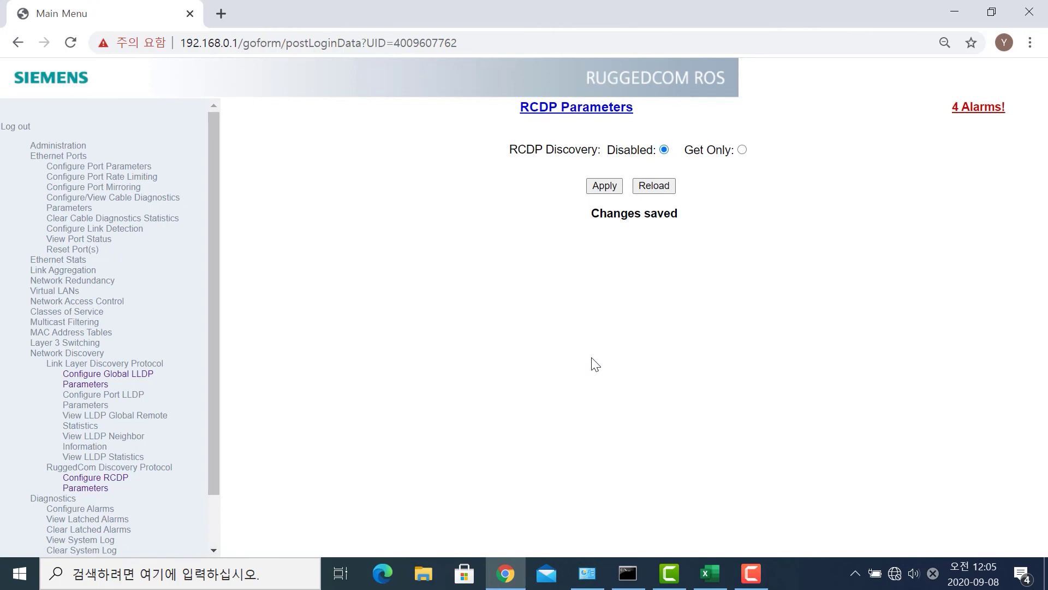